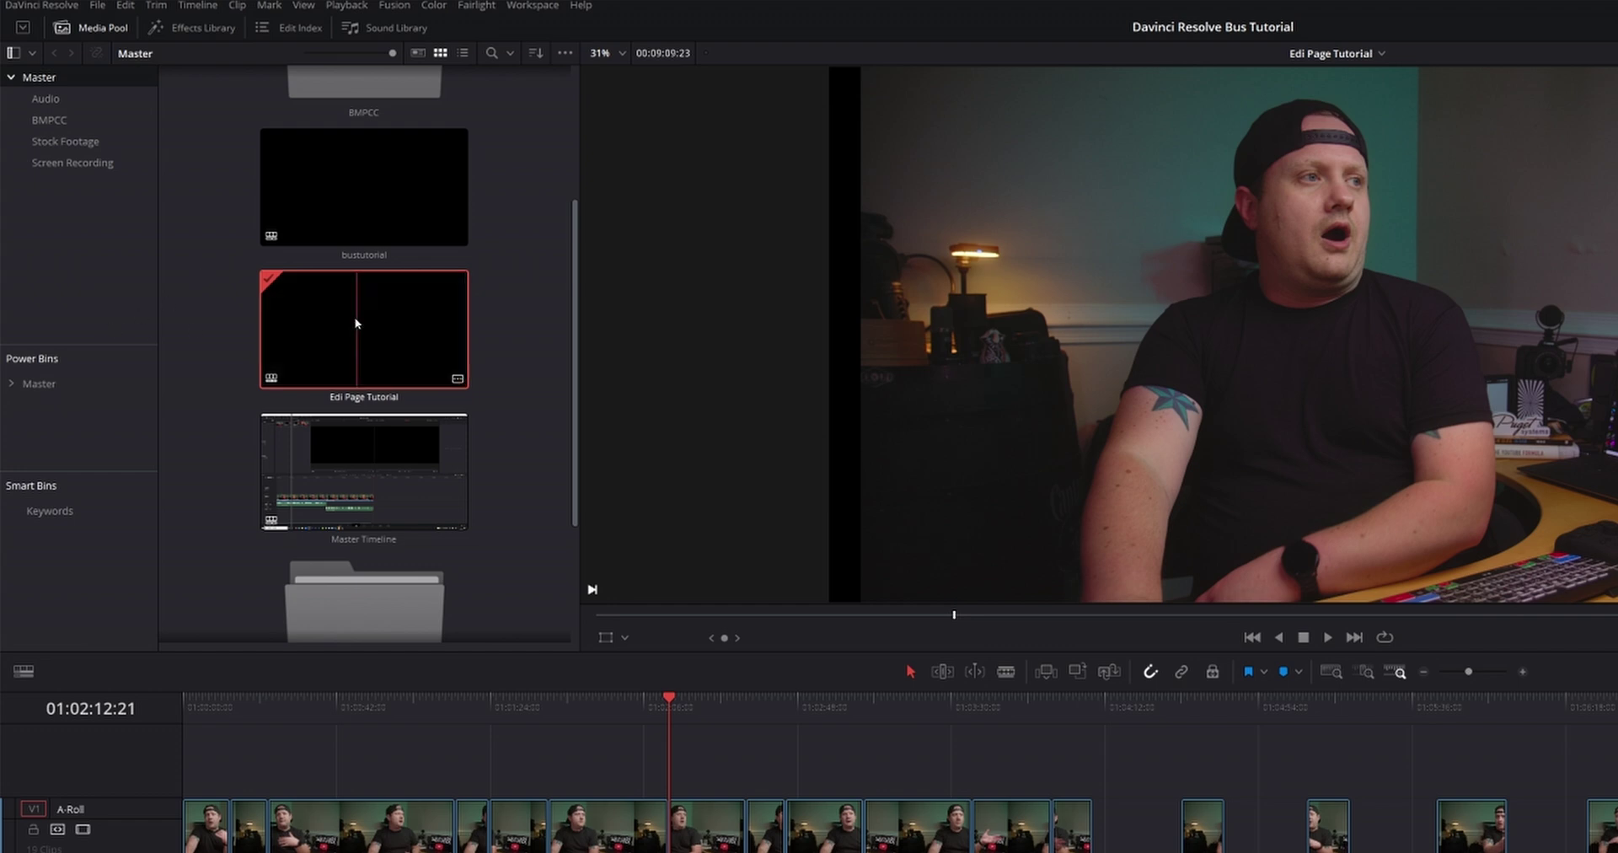
Step: Set the Edi Page Tutorial timeline's Mismatched Resolution to 'Scale full frame with crop'
right_click(424, 299)
mouse_move(449, 305)
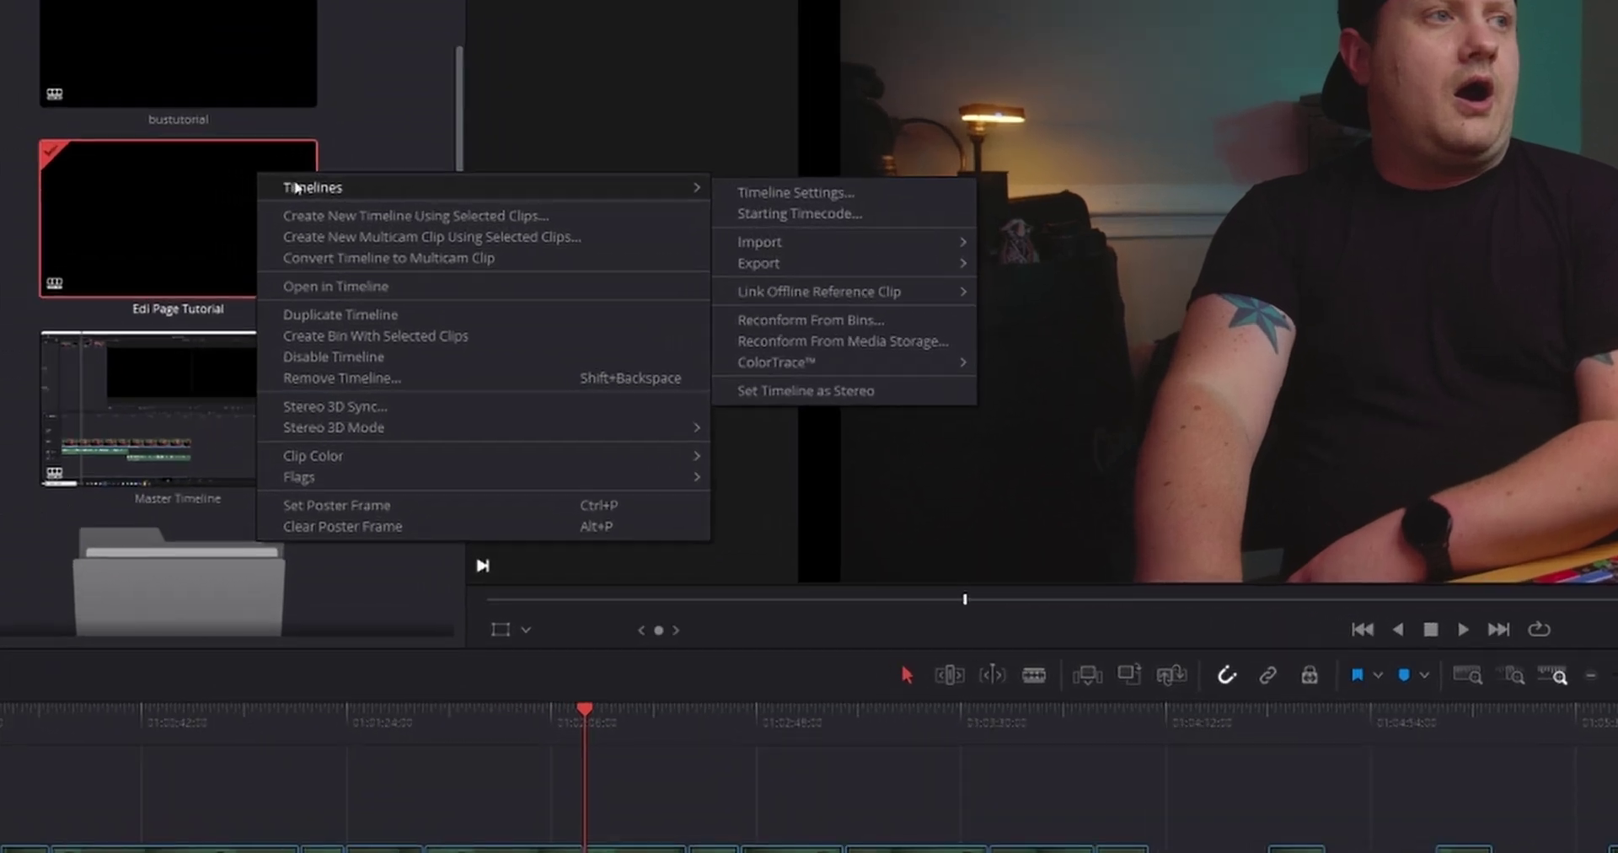
click(782, 193)
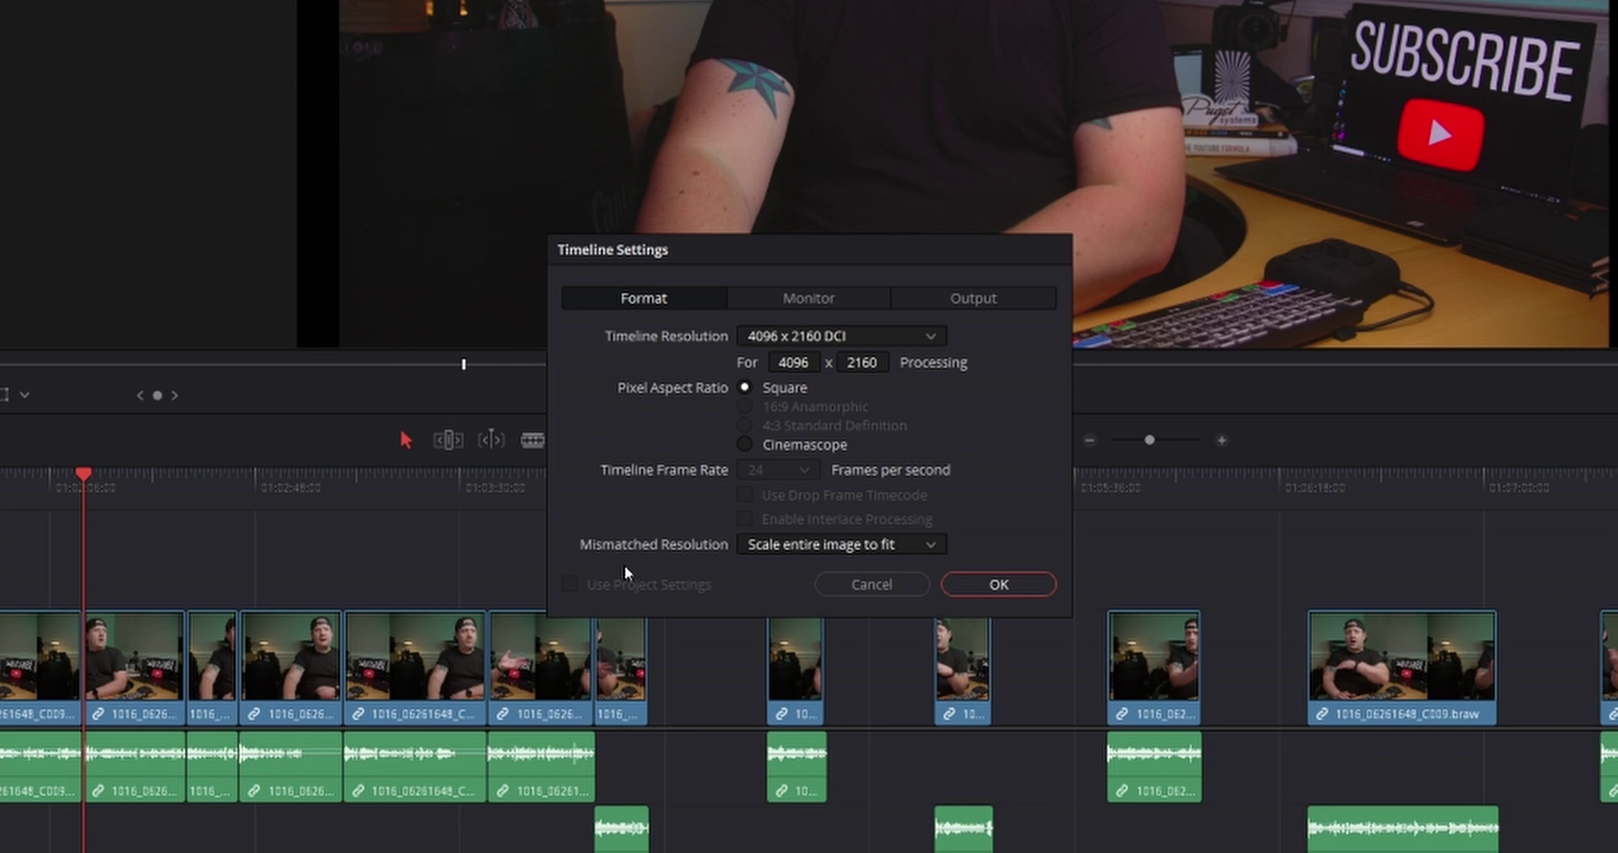
click(778, 546)
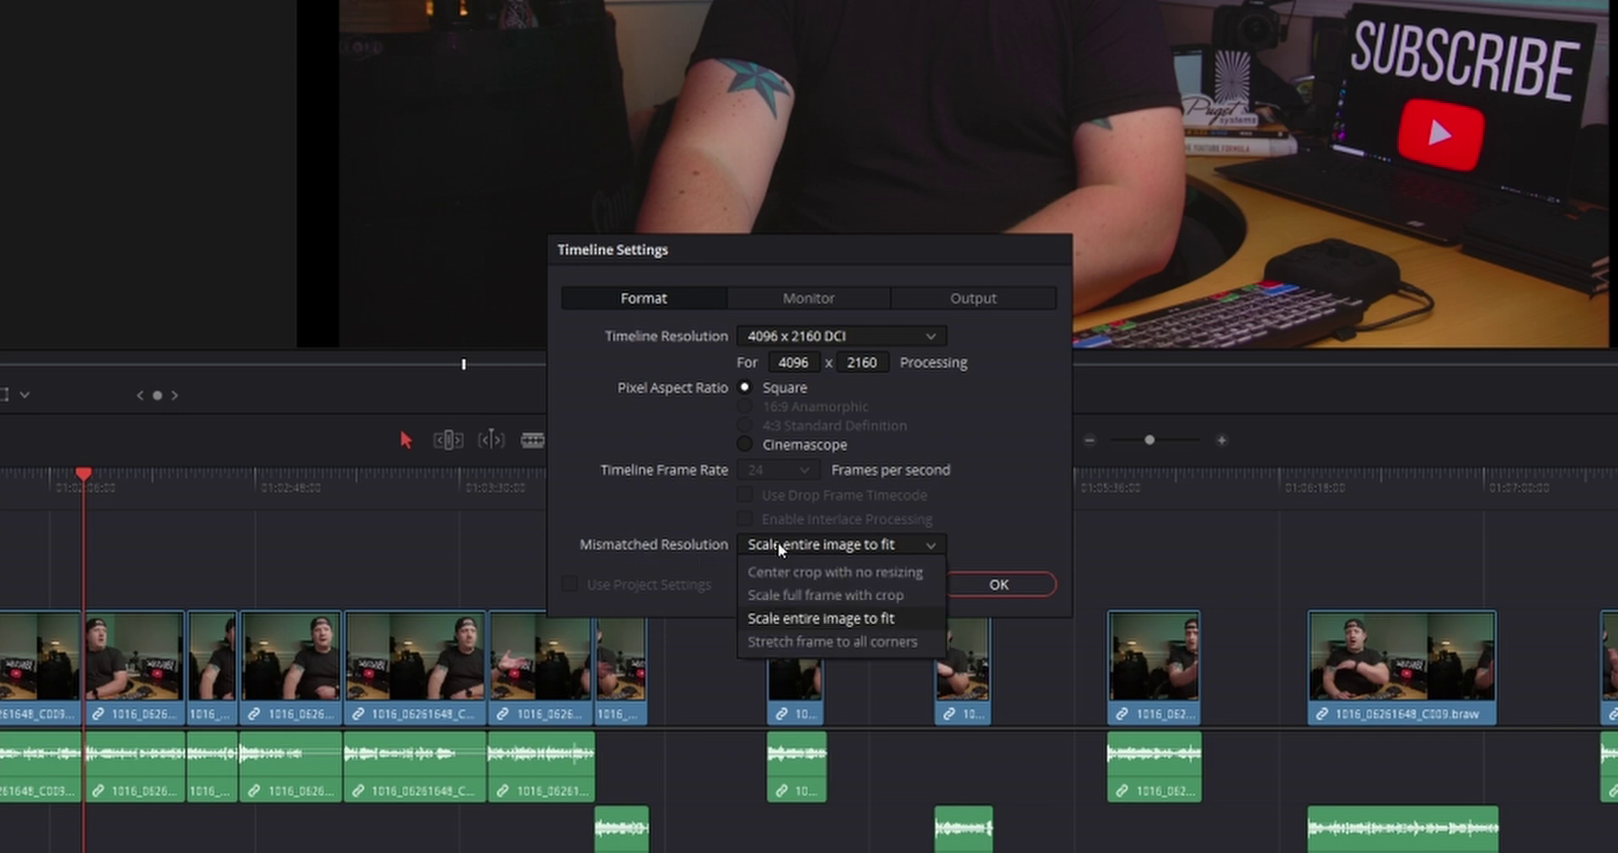
click(785, 594)
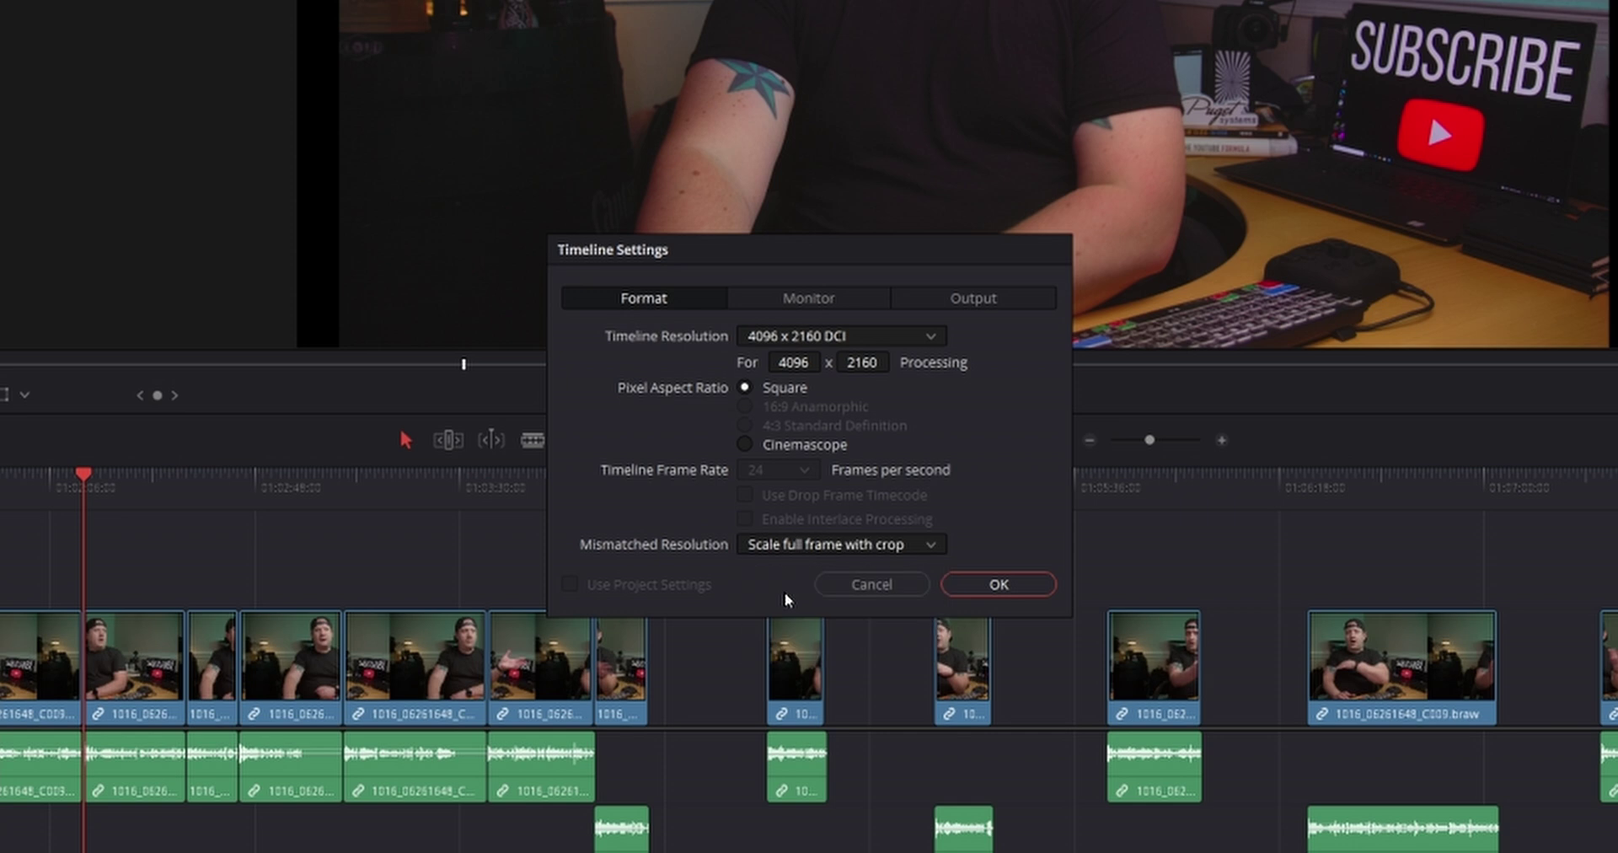
click(998, 583)
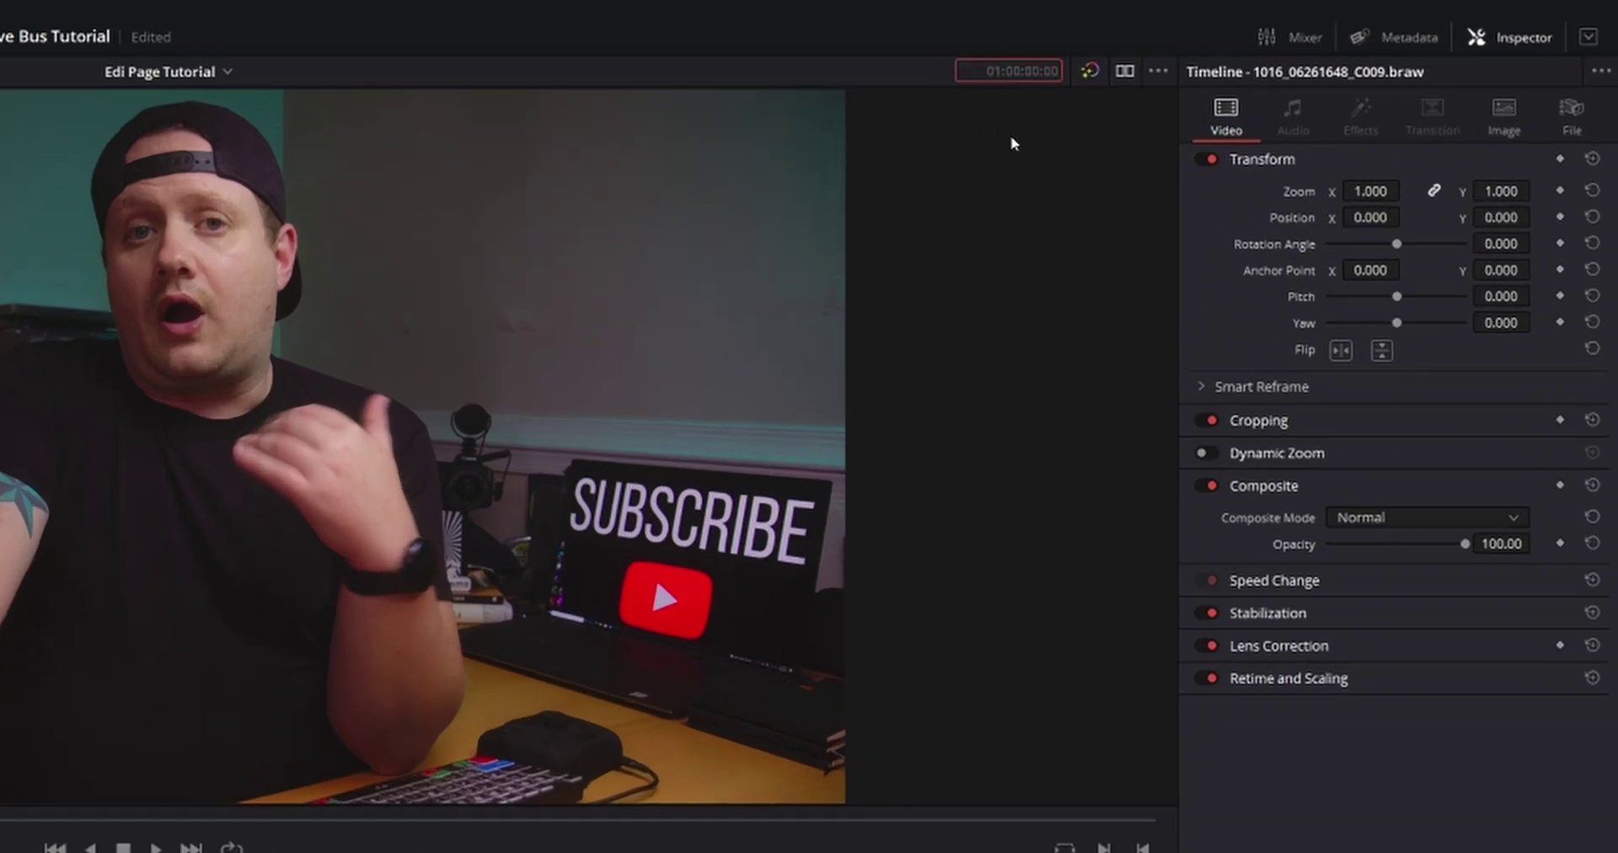
Step: Jump the playhead one second in, to 01:00:01:00, and zoom in on the timeline start
text(00:00:01:00)
key(Return)
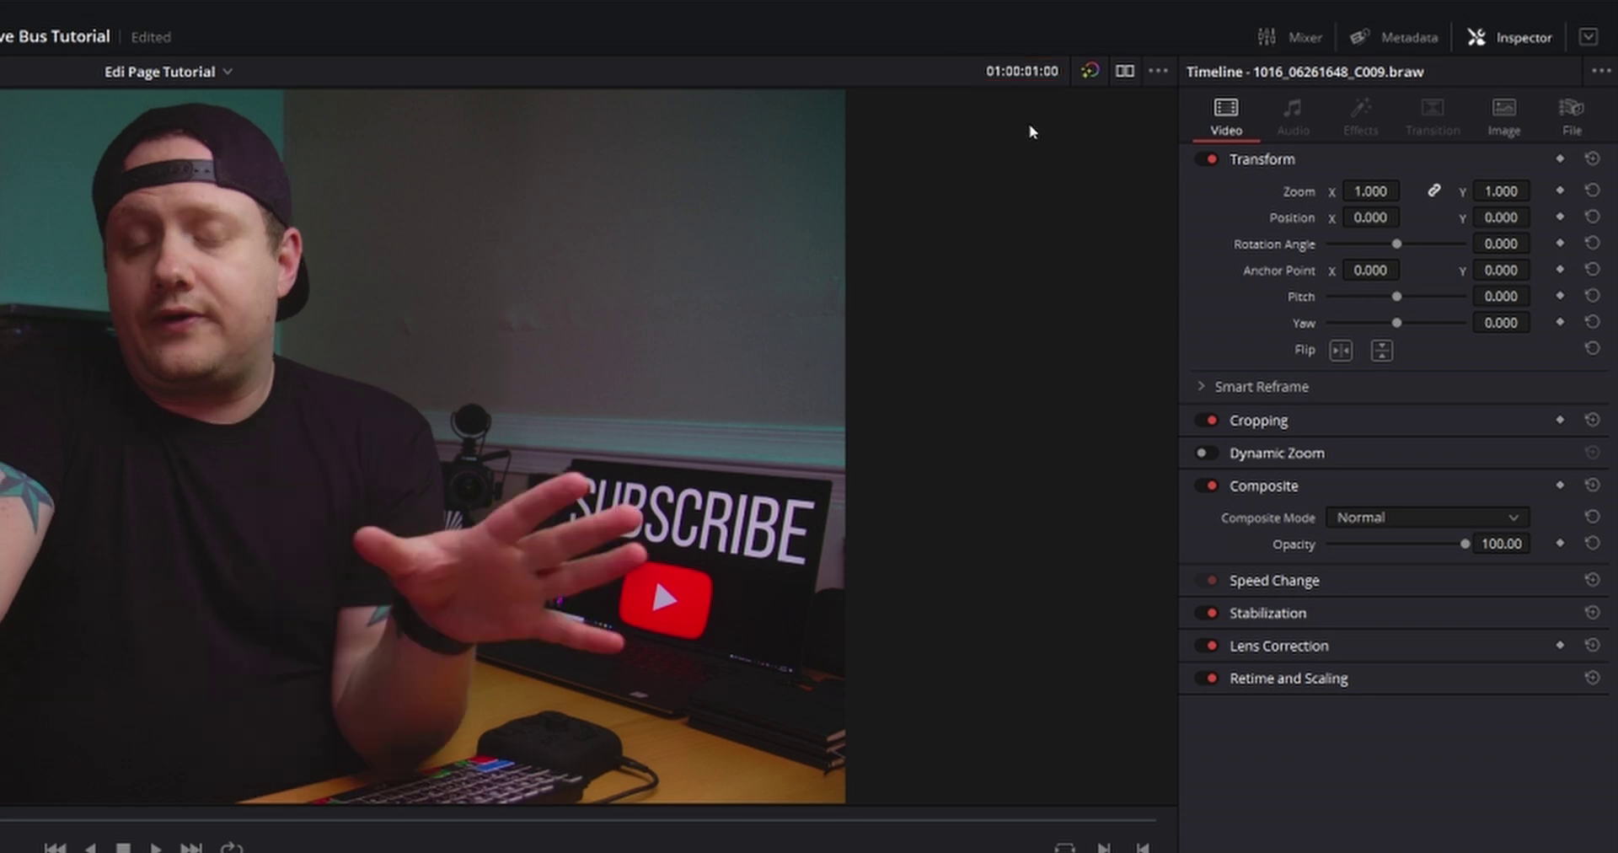
key(ctrl+equal)
key(ctrl+equal)
key(ctrl+equal)
key(ctrl+equal)
key(ctrl+equal)
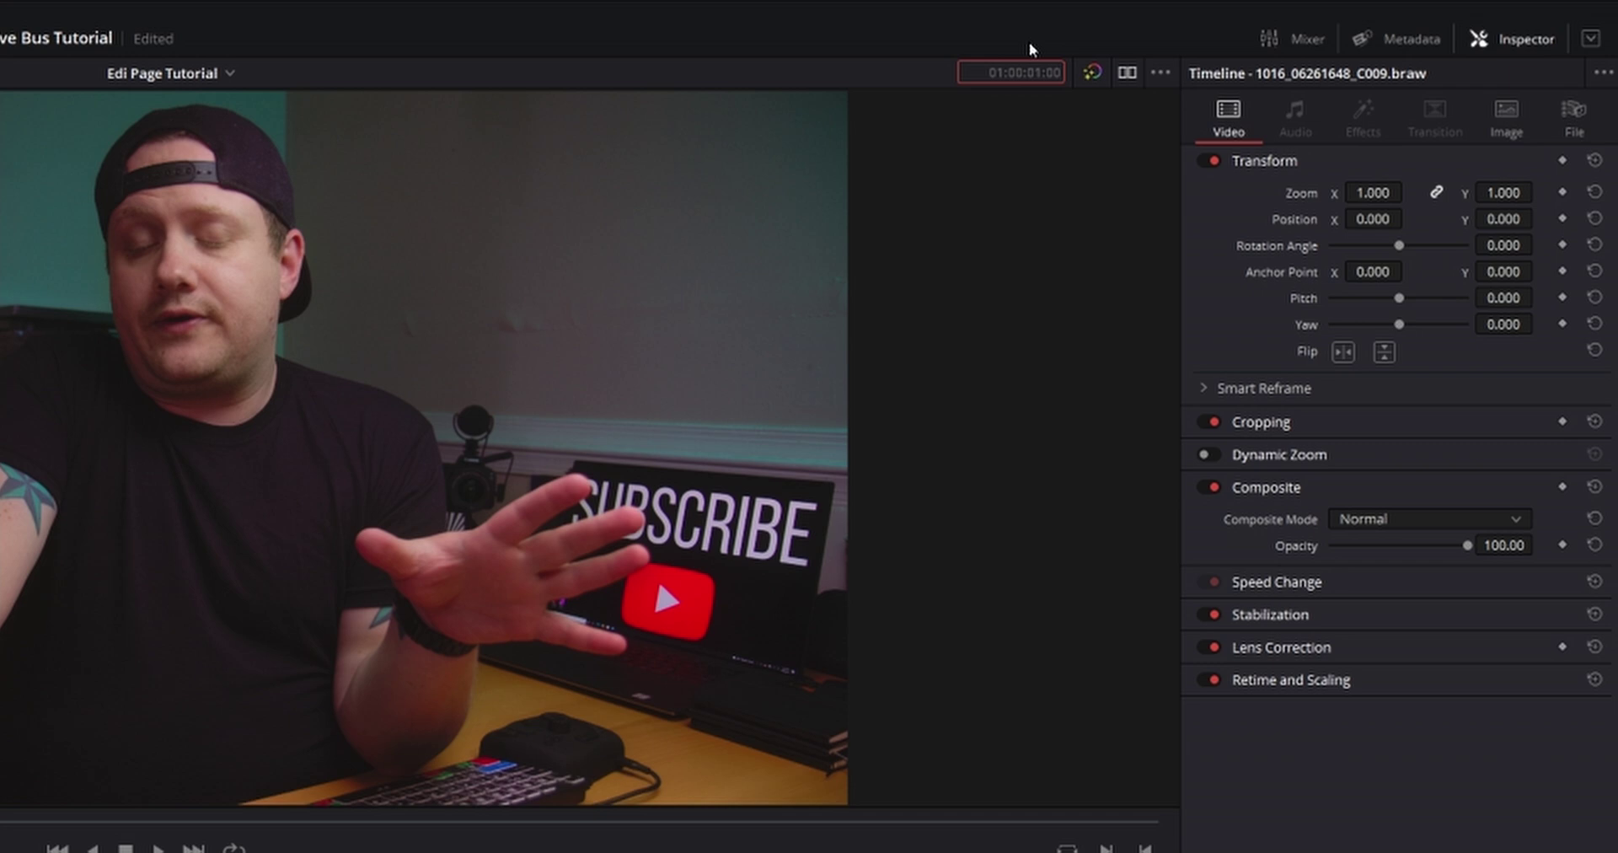
Step: Move the playhead forward five seconds with +500, then back two seconds with -200
click(1044, 71)
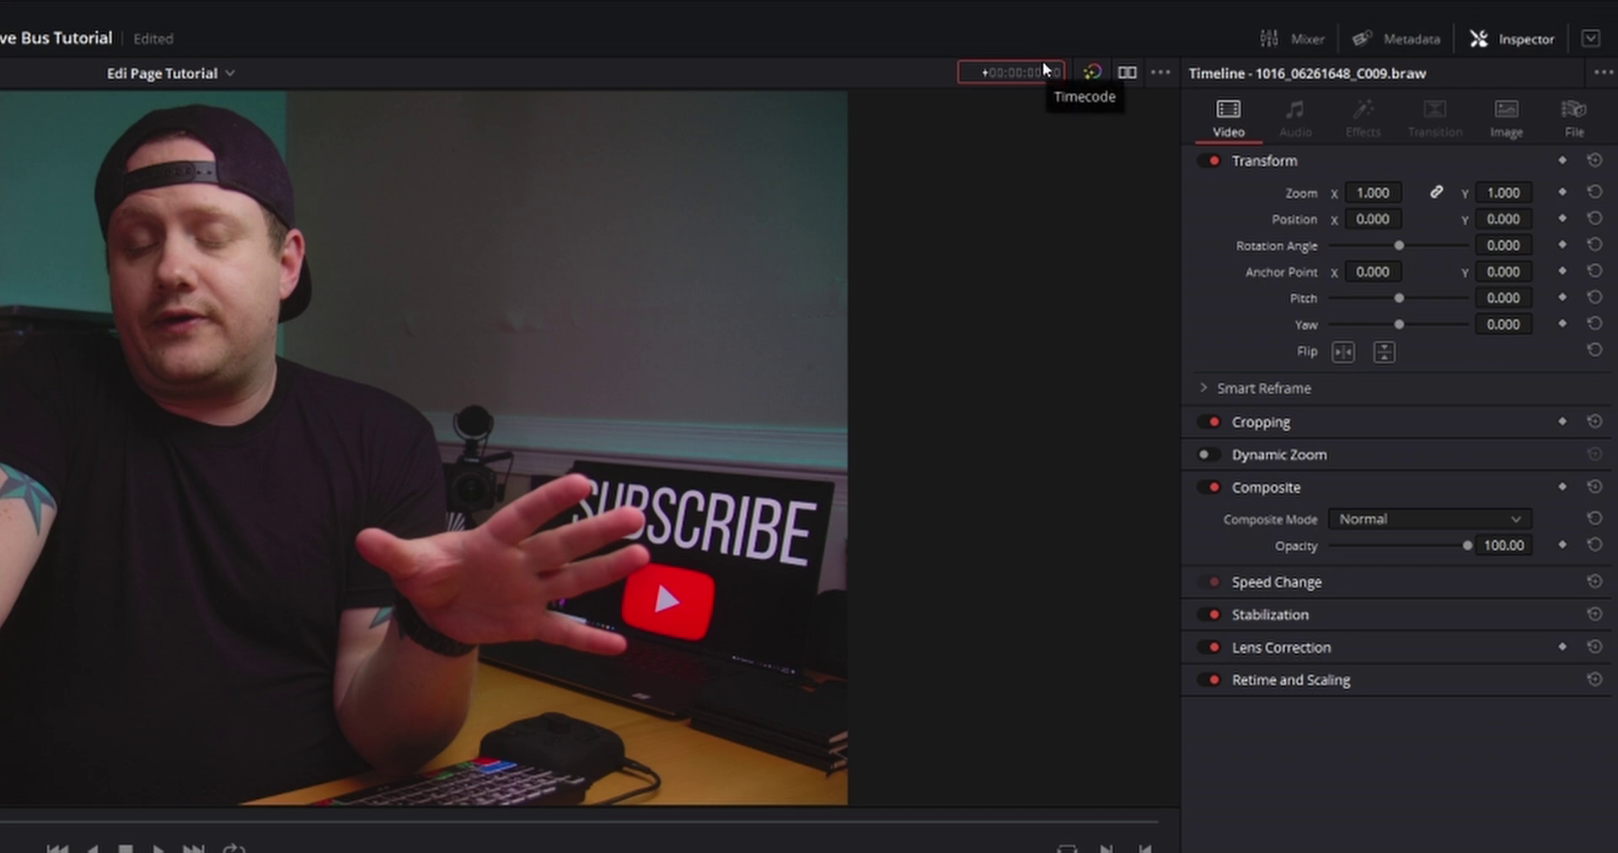
text(500)
key(Return)
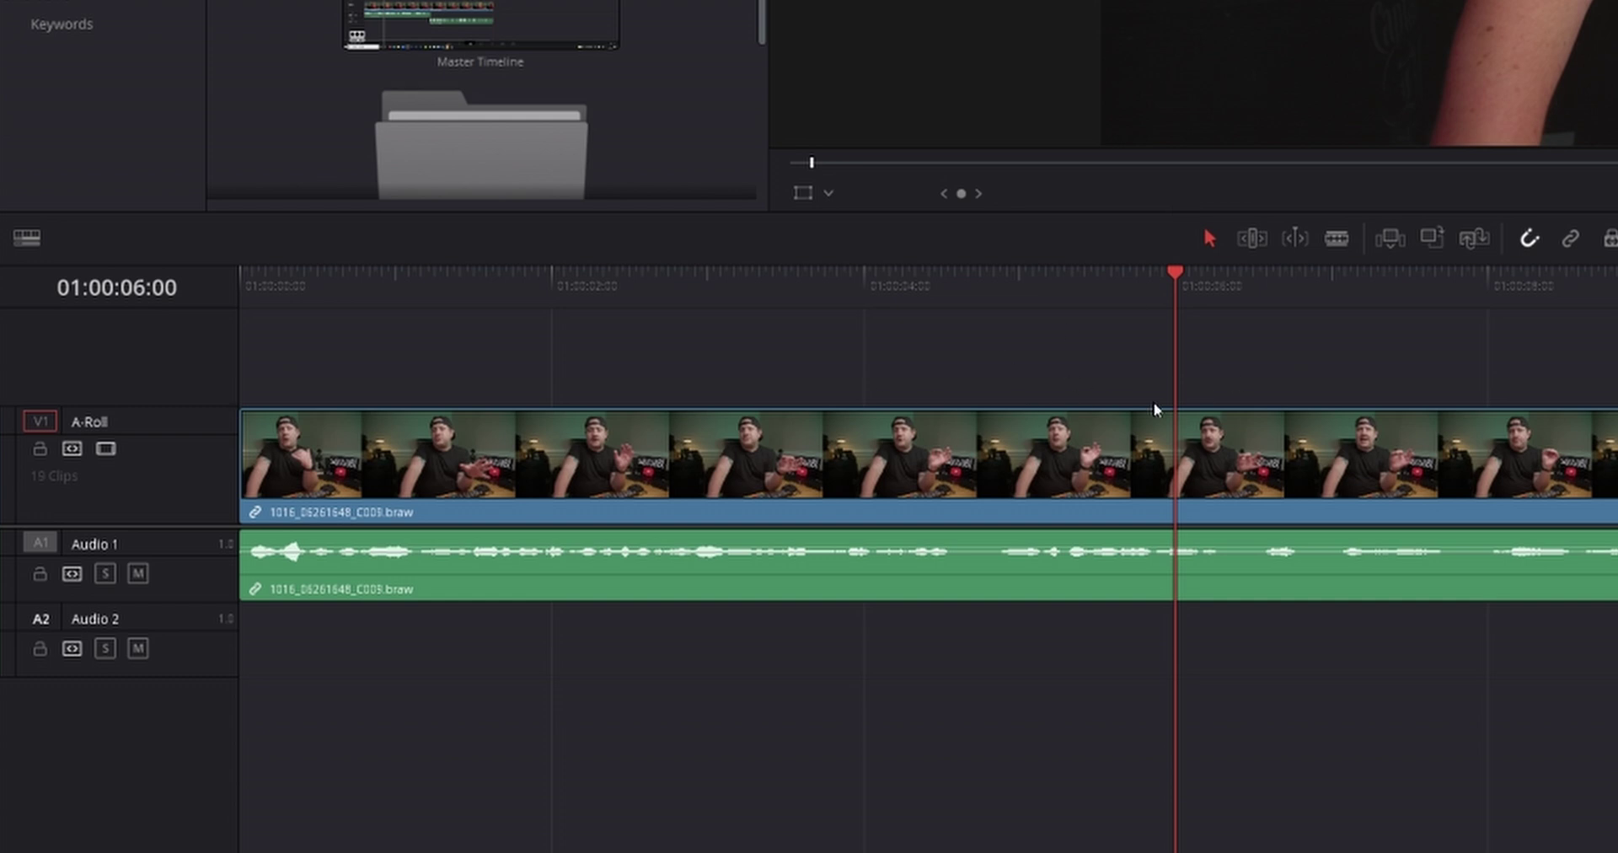
click(1191, 427)
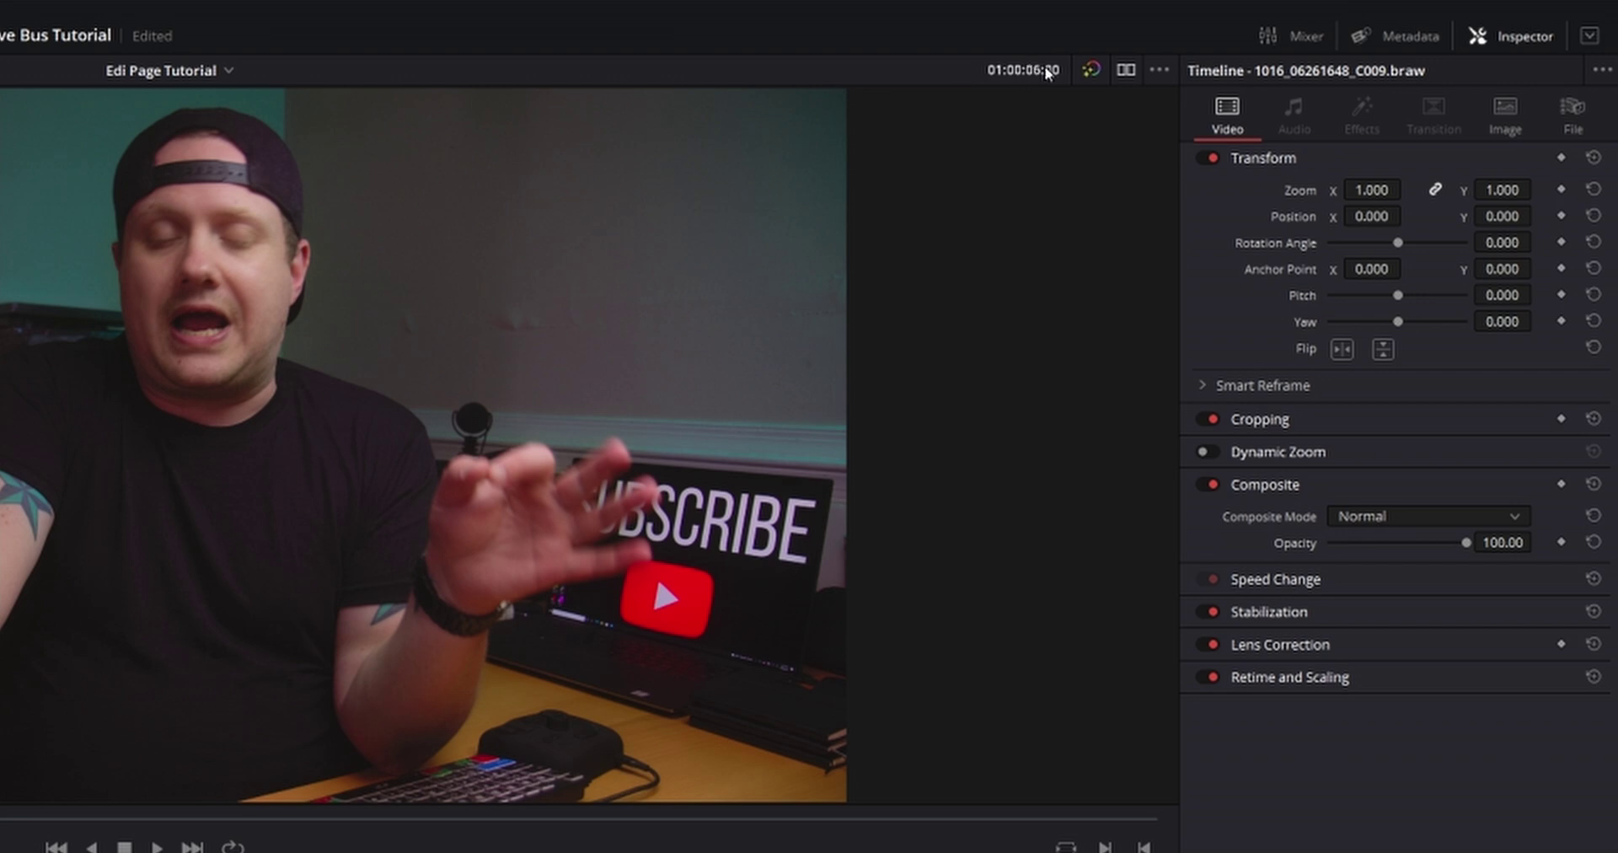
click(1013, 73)
text(-200)
key(Return)
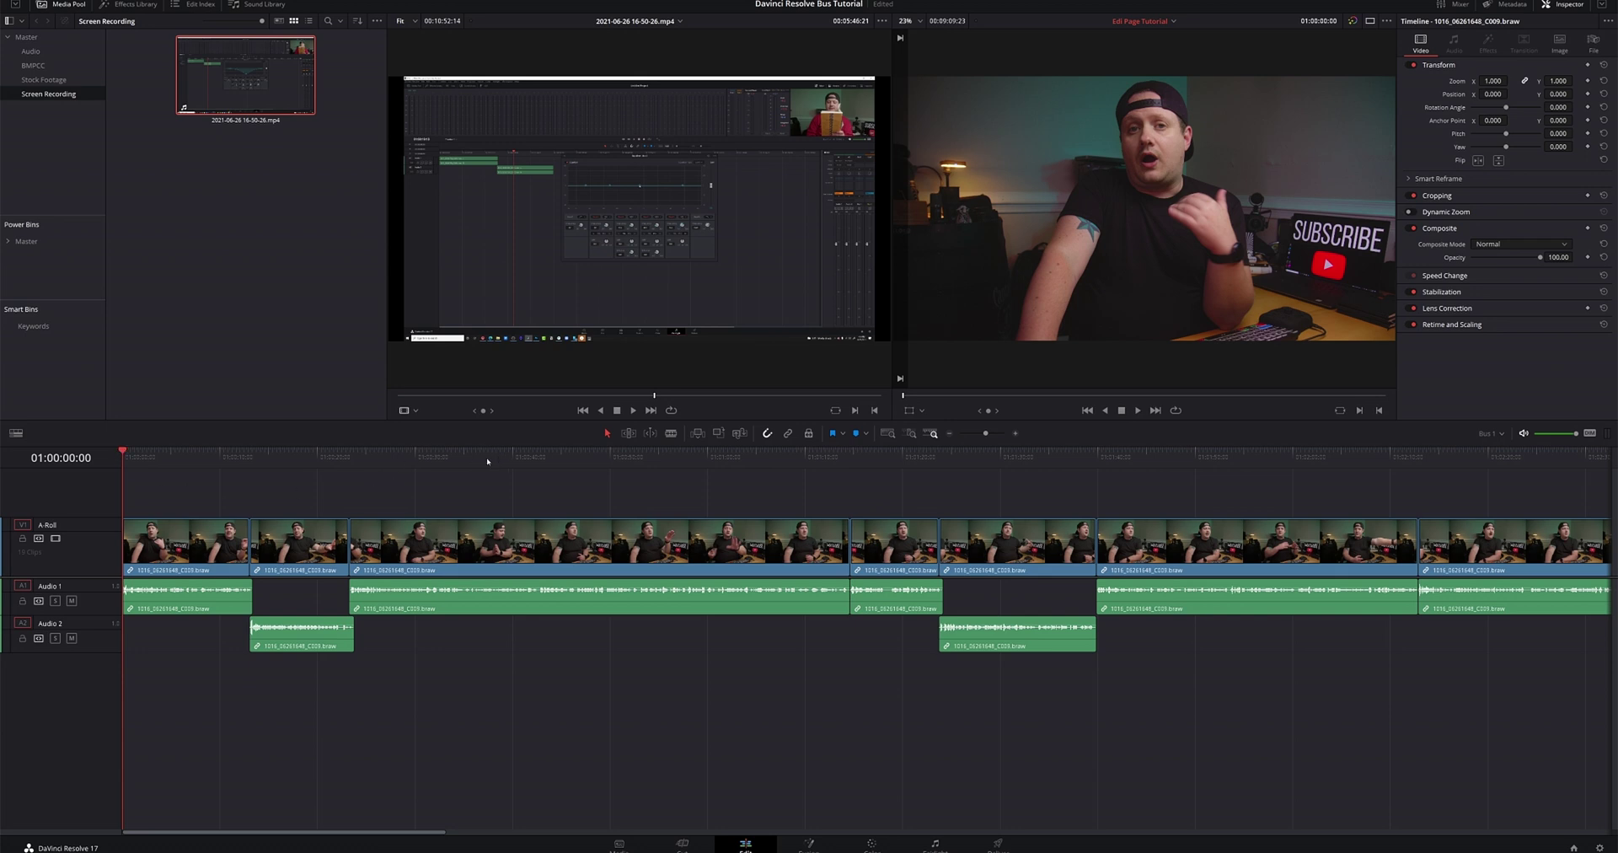
Step: Mark timeline In and Out points around the 17-second stretch meant for B-roll
click(419, 457)
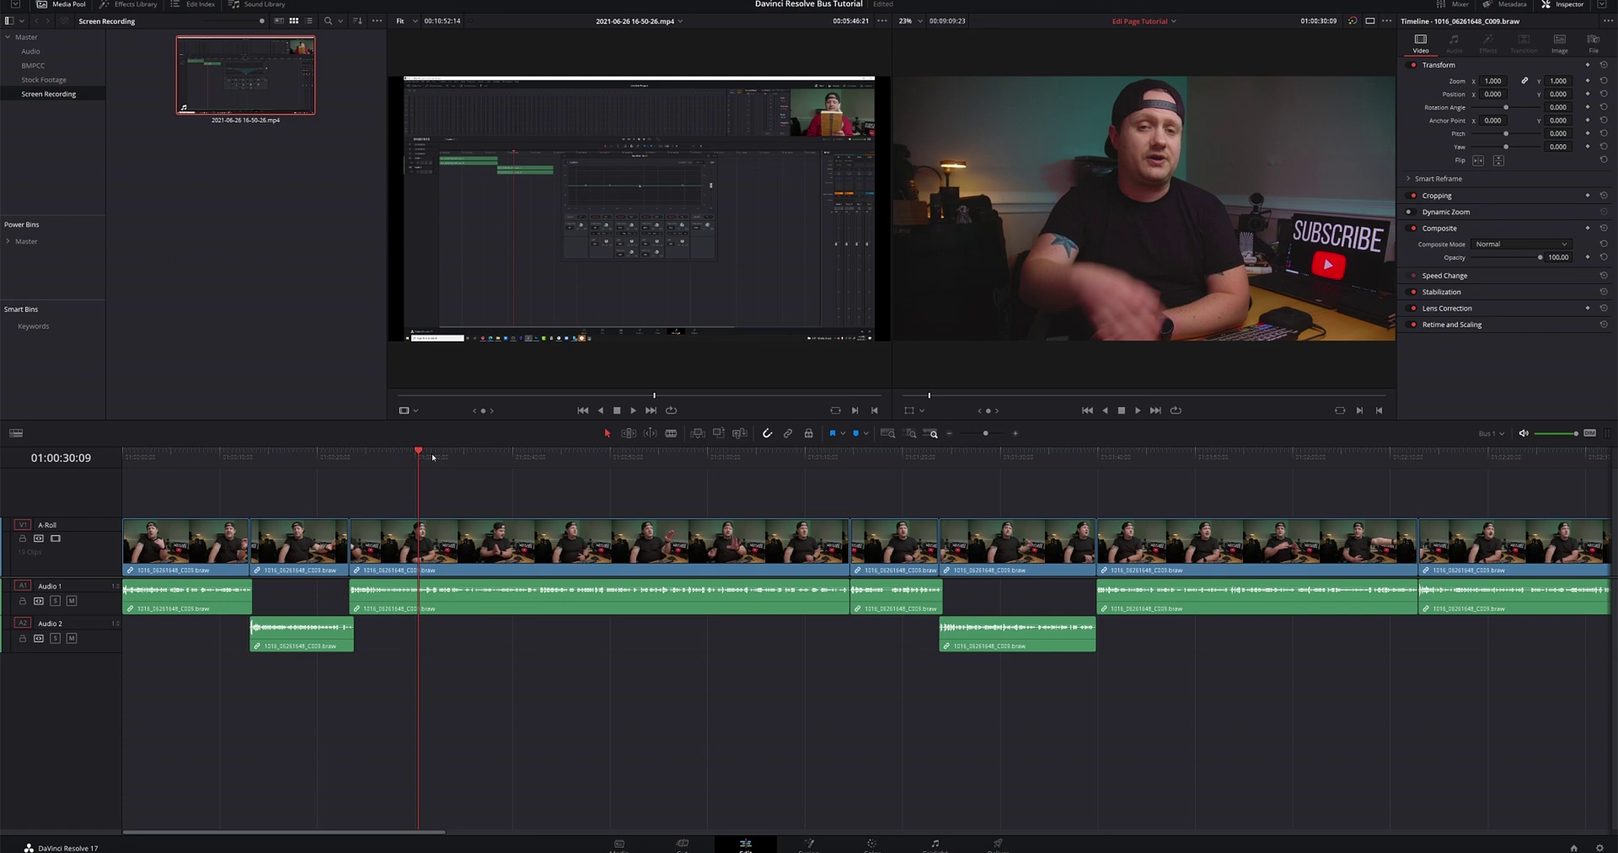
key(i)
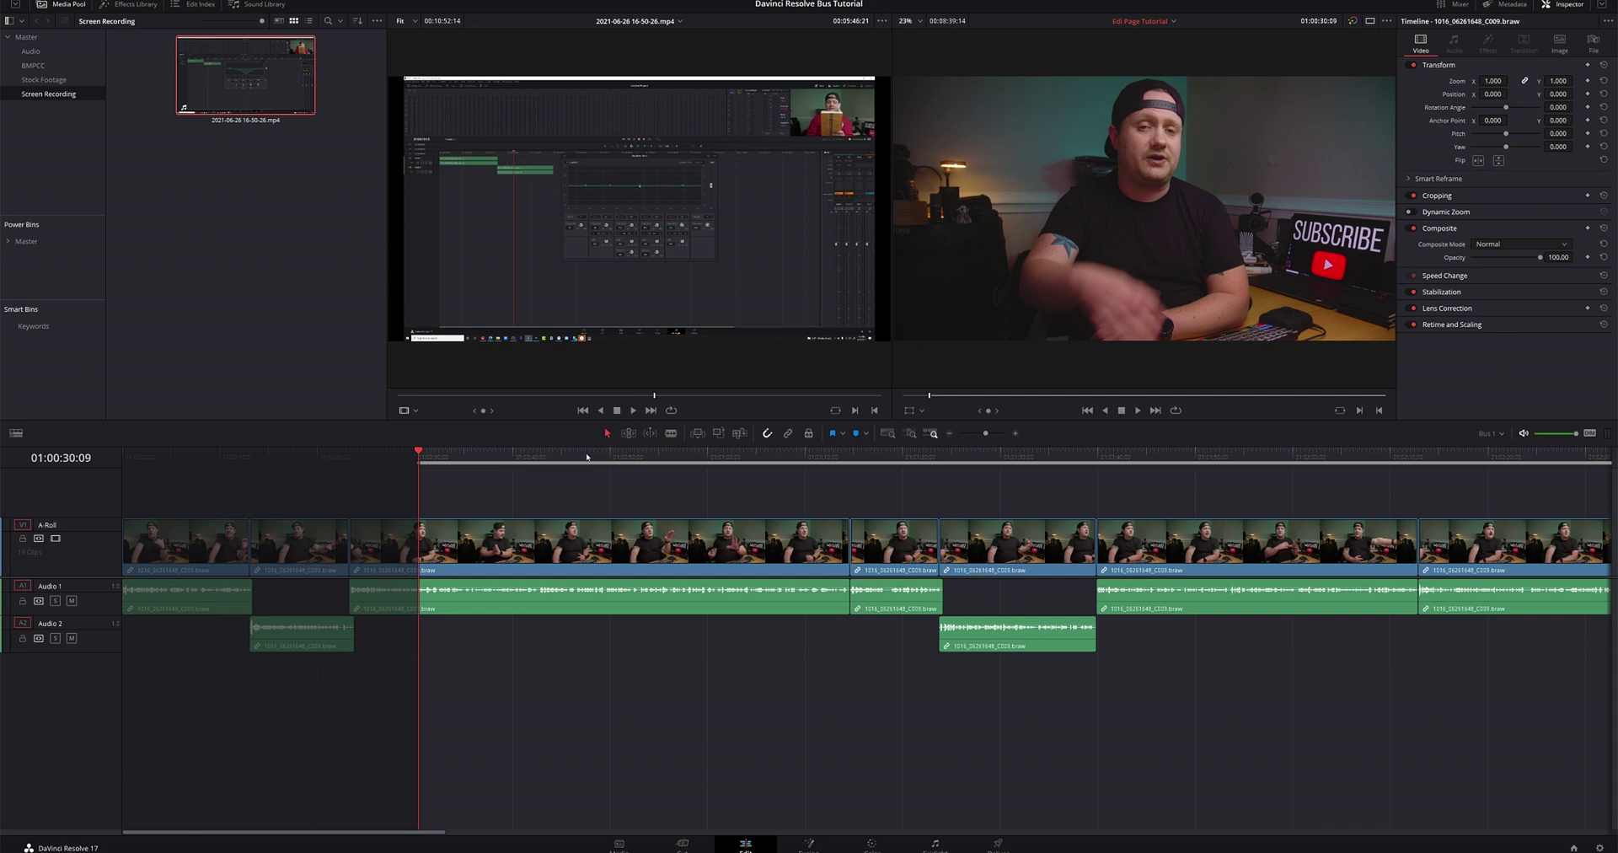
click(586, 456)
key(o)
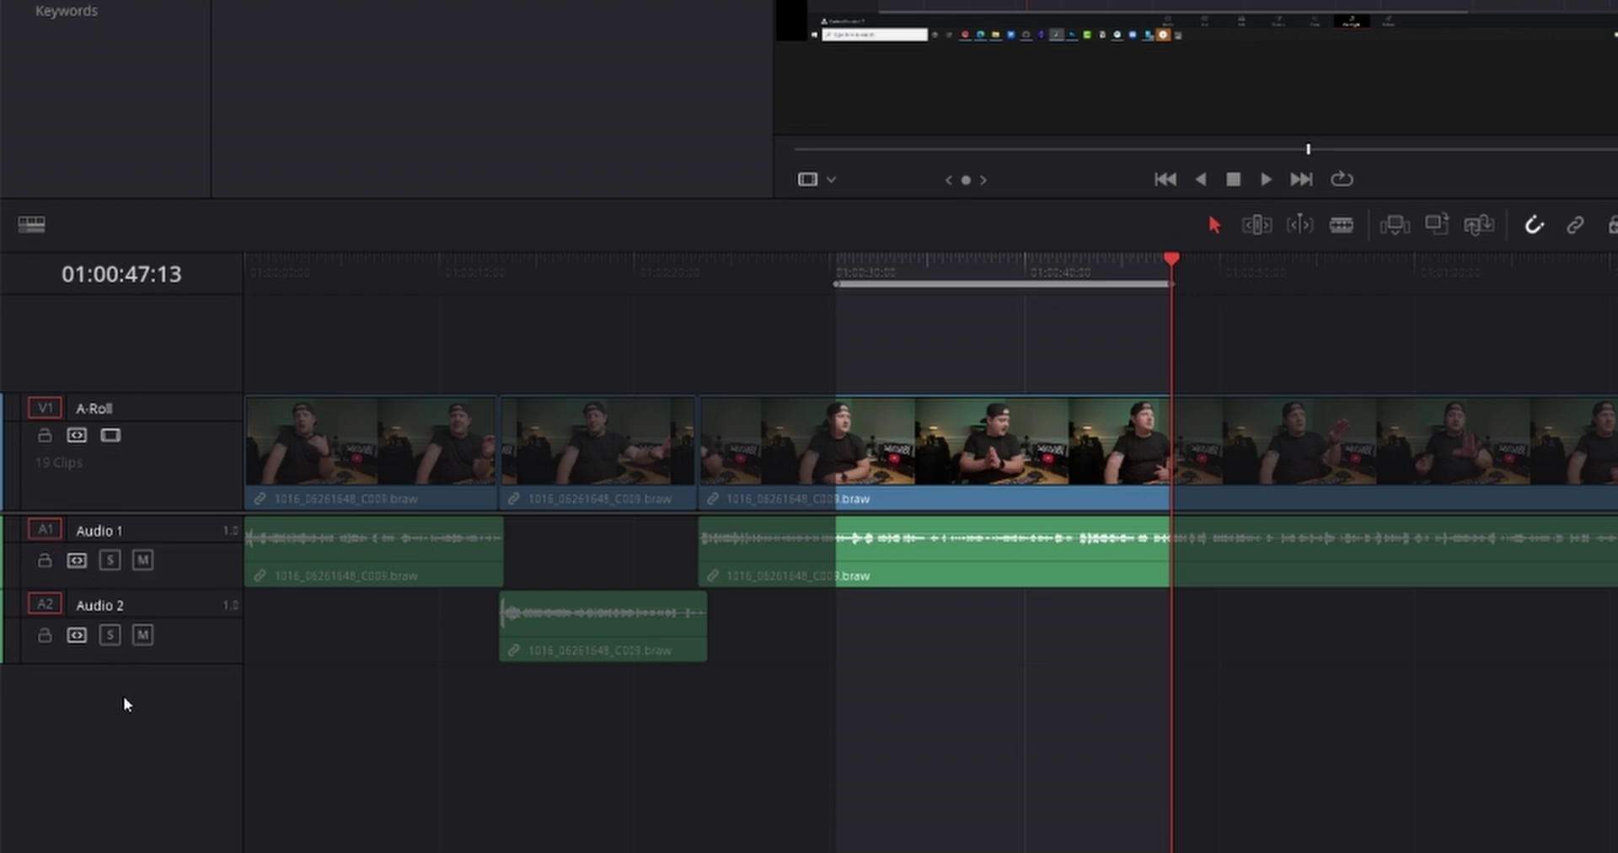
Step: Disable the A1 destination, mark the screen recording's In point, and overwrite the range
click(44, 530)
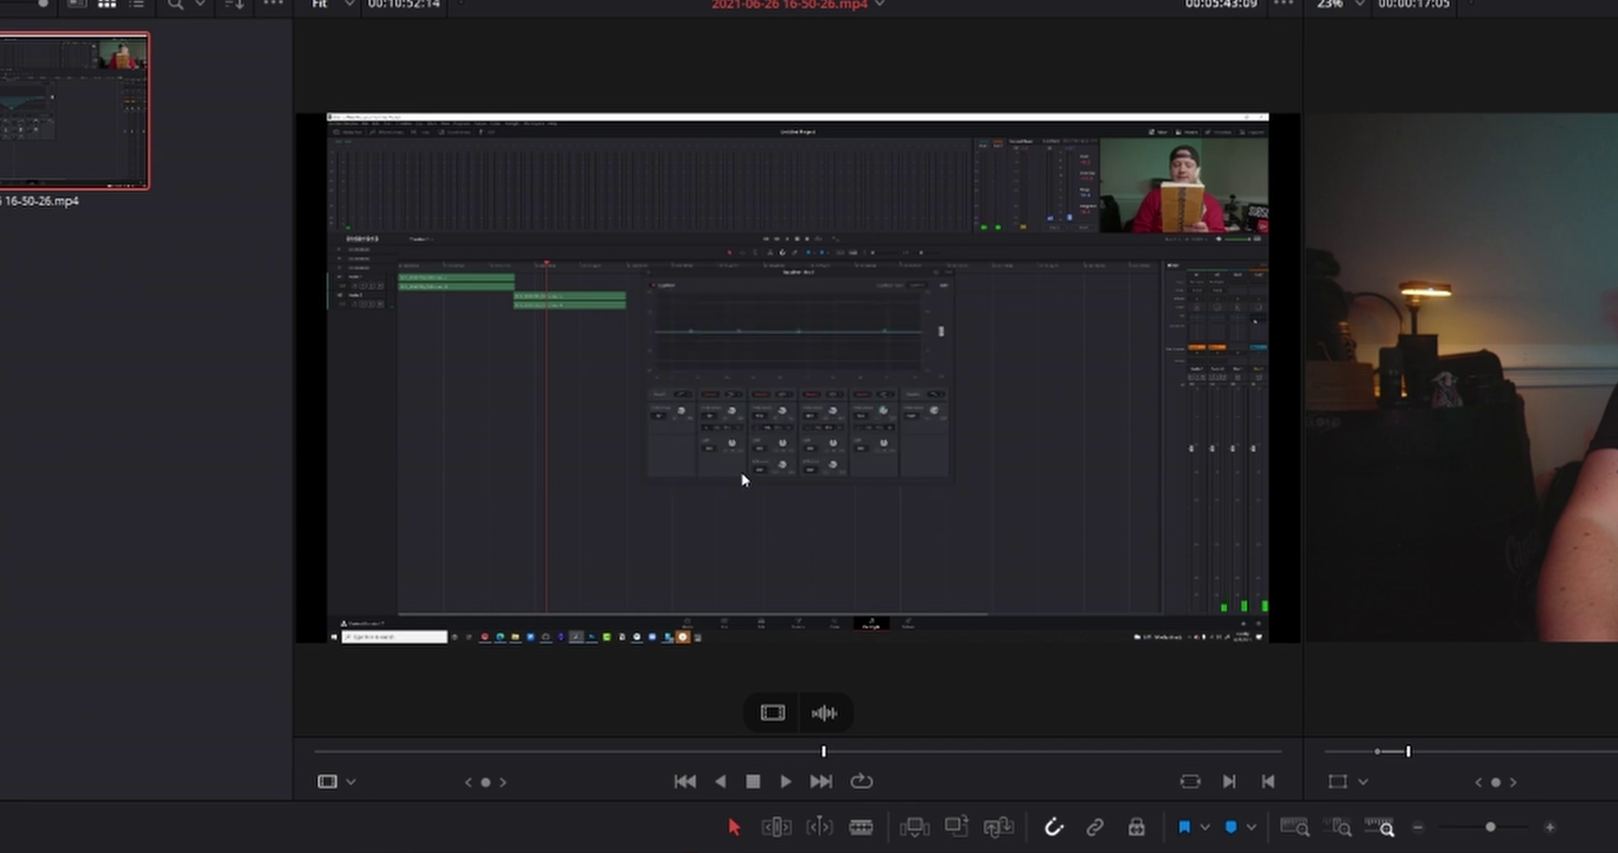
key(i)
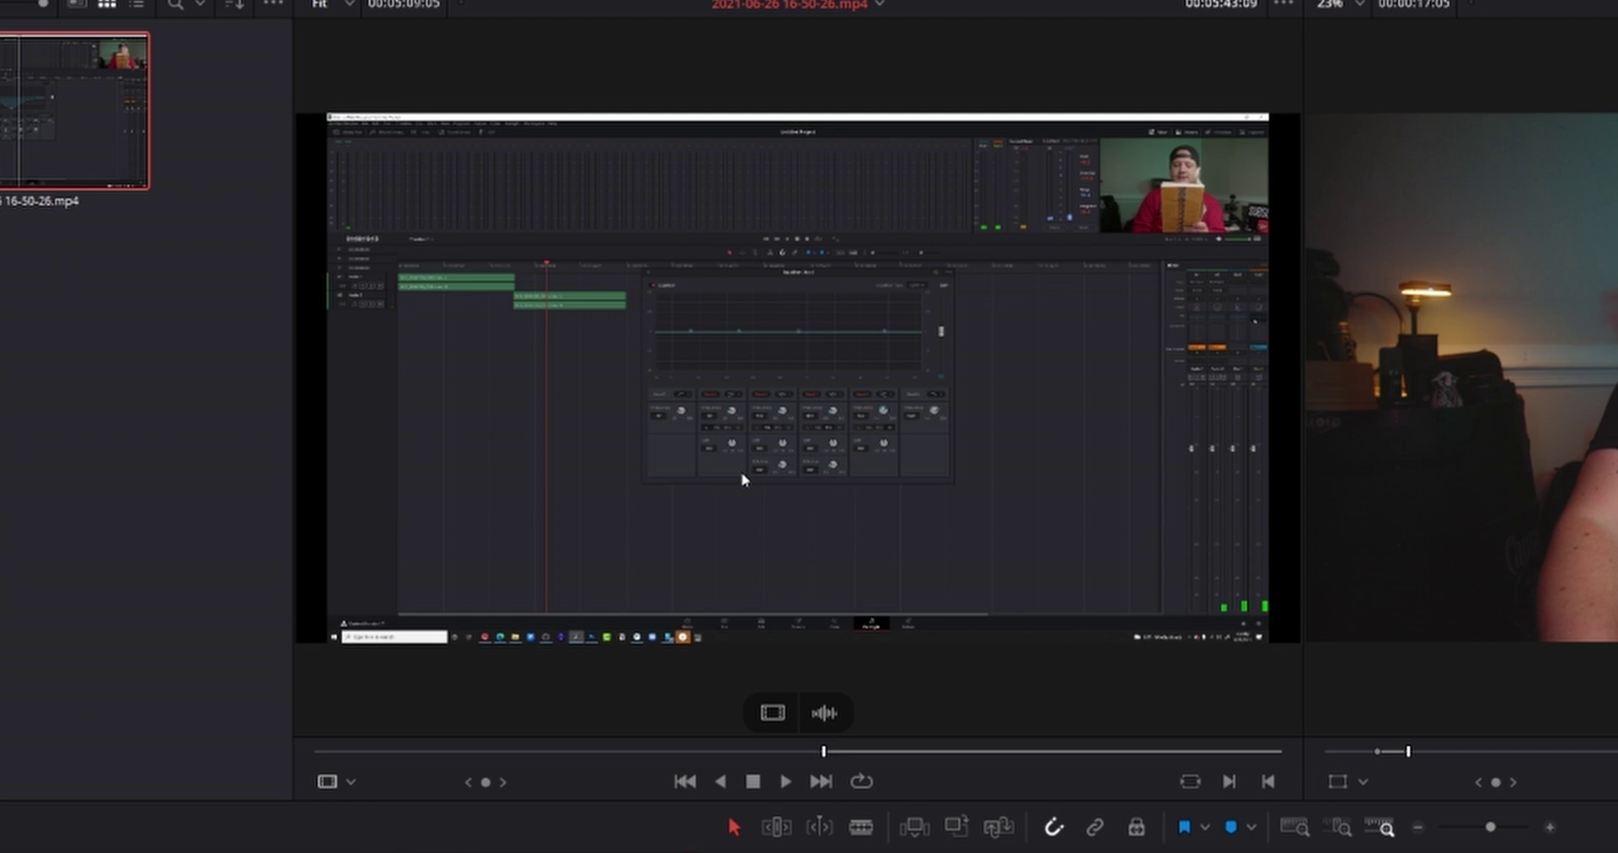
key(shift+F12)
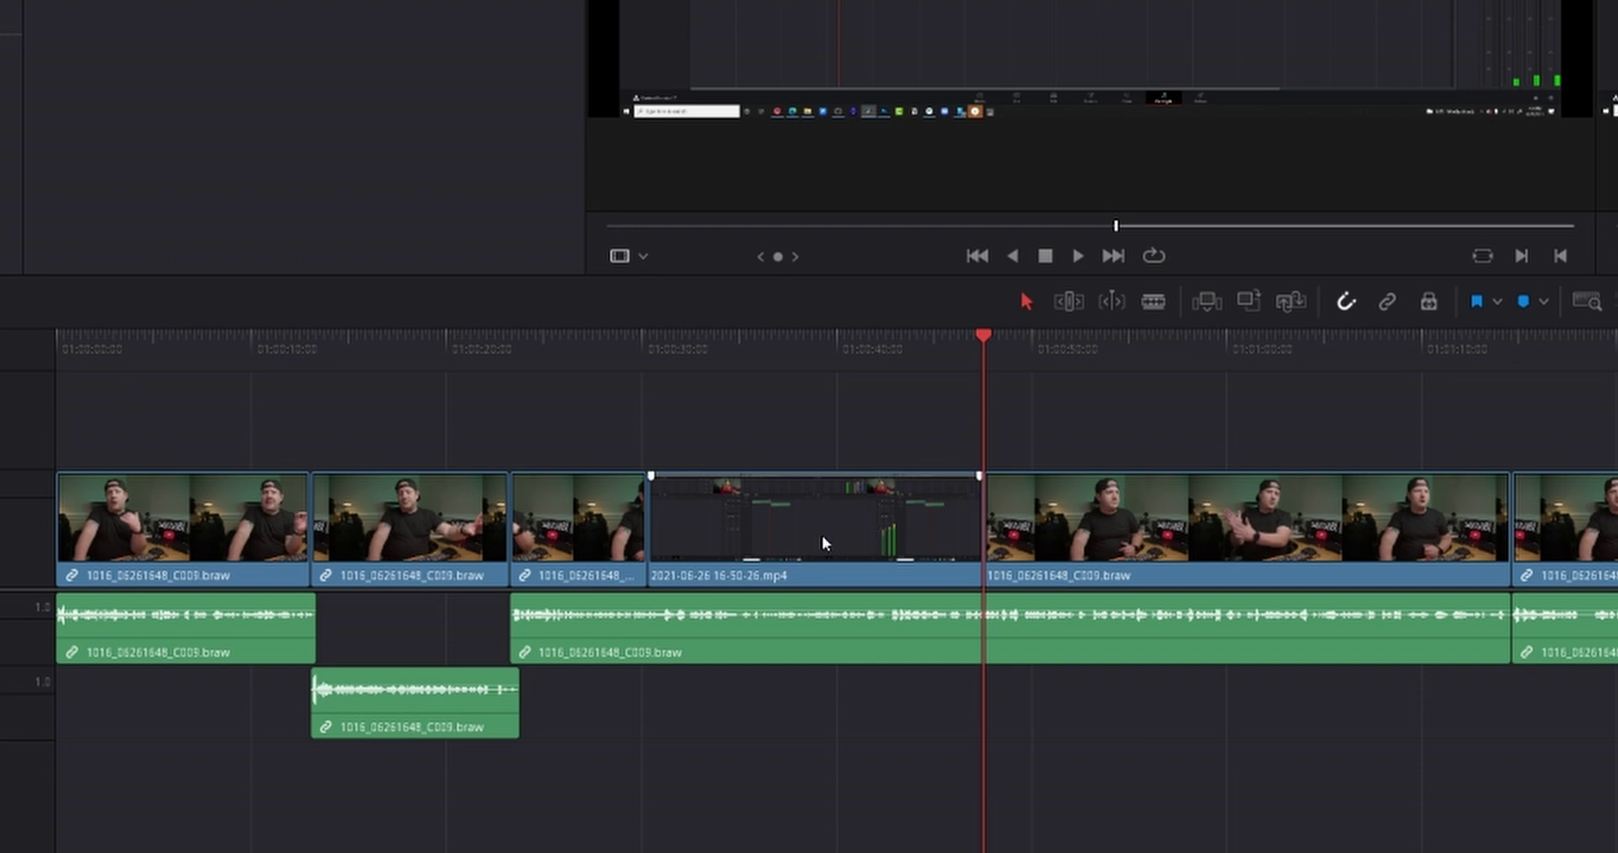
Step: Mark a timeline Out point and a source In, then place the screen recording on V2
scroll(849, 350, right, 3)
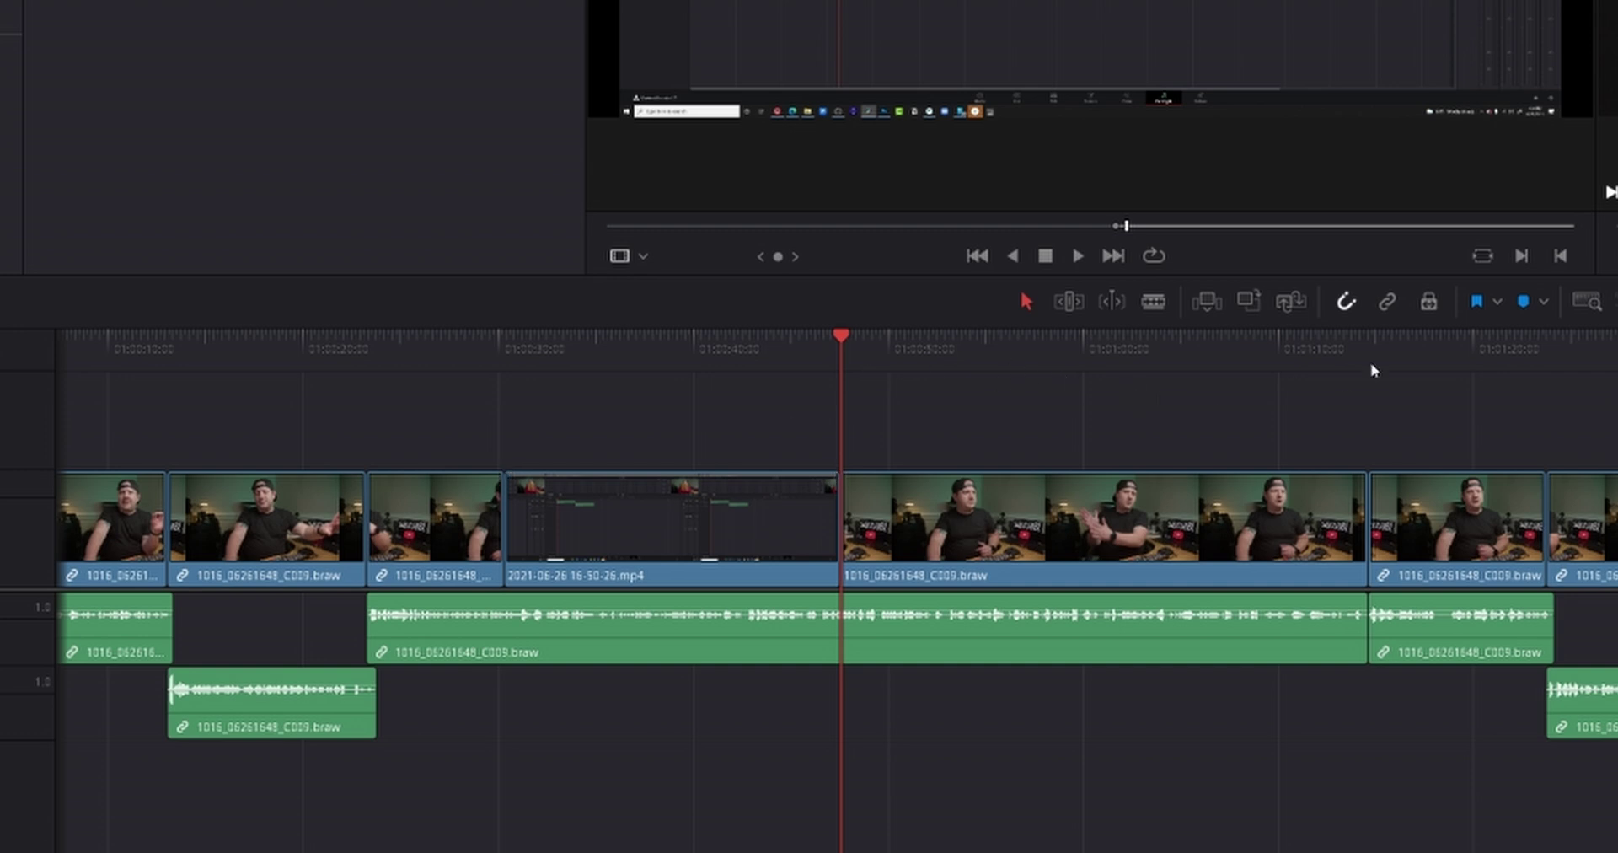
click(1365, 337)
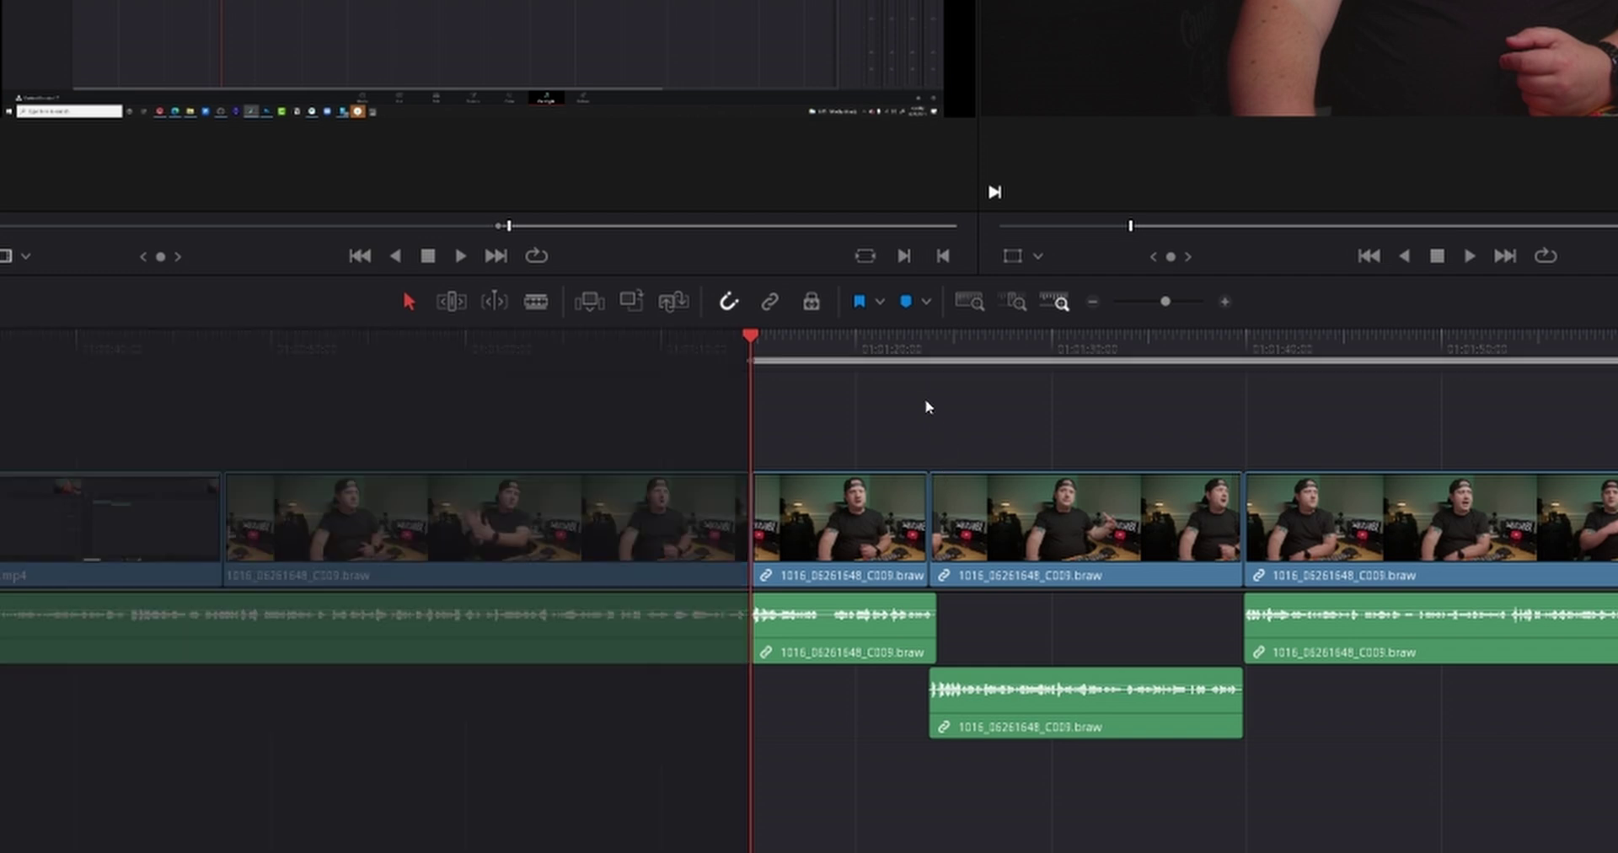
click(922, 341)
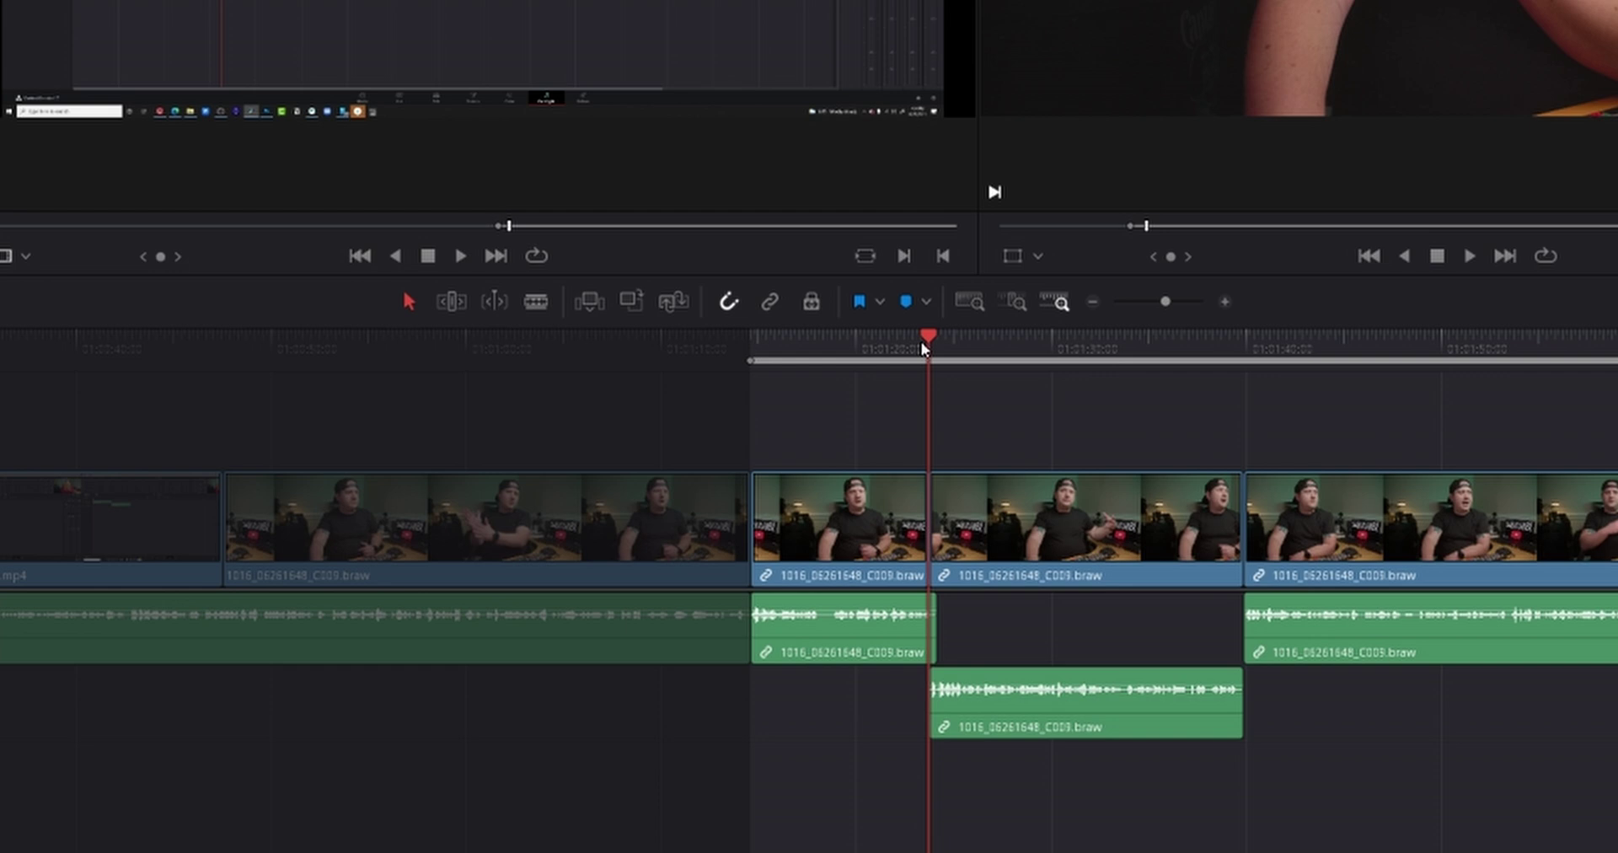
key(o)
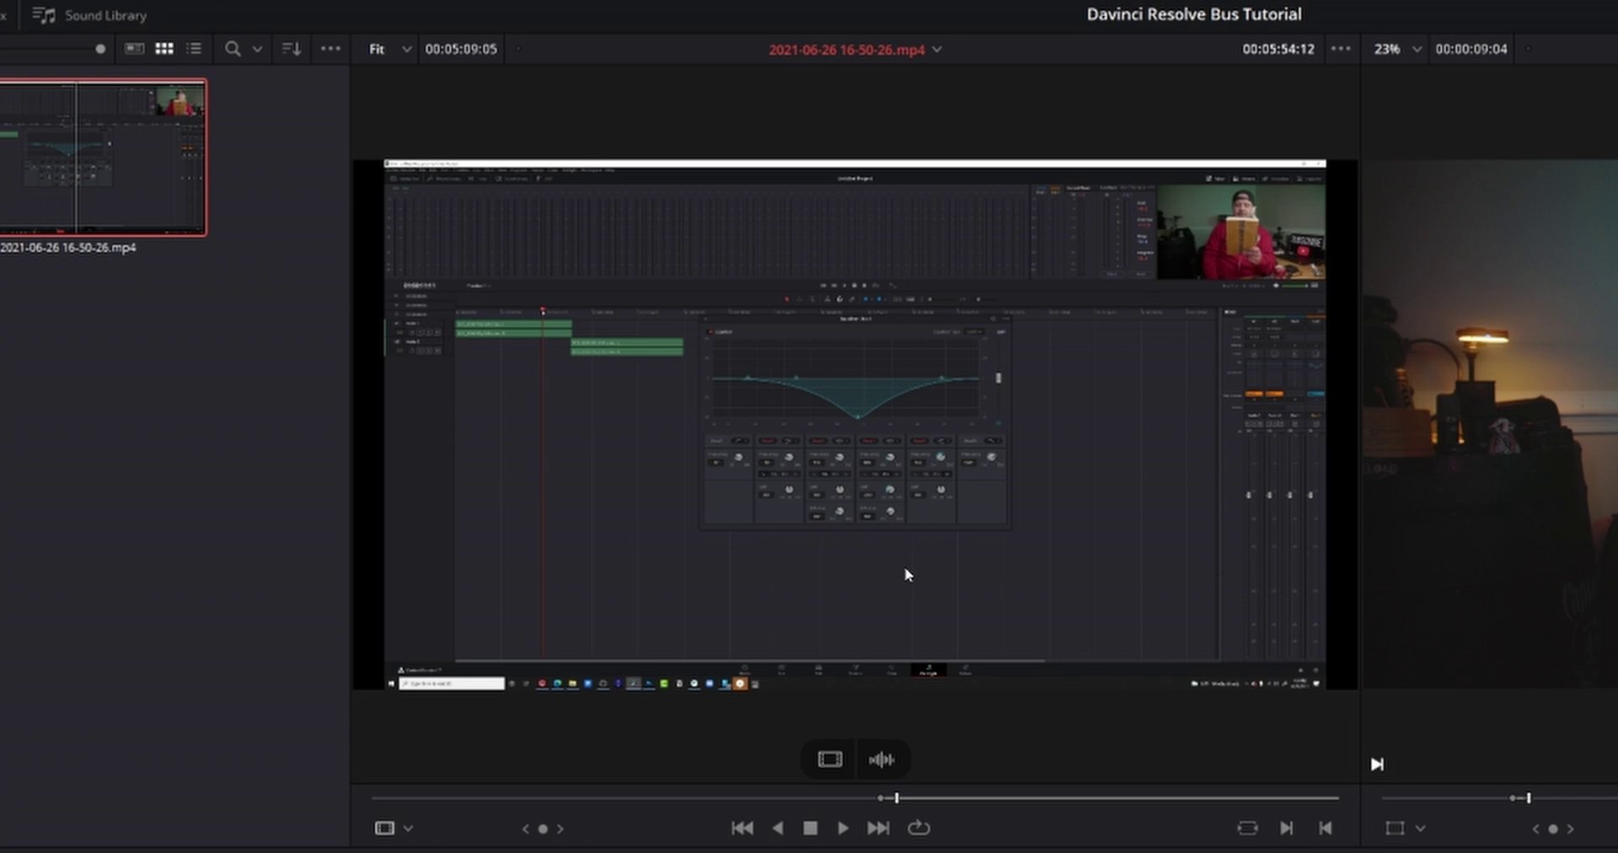
key(i)
key(F12)
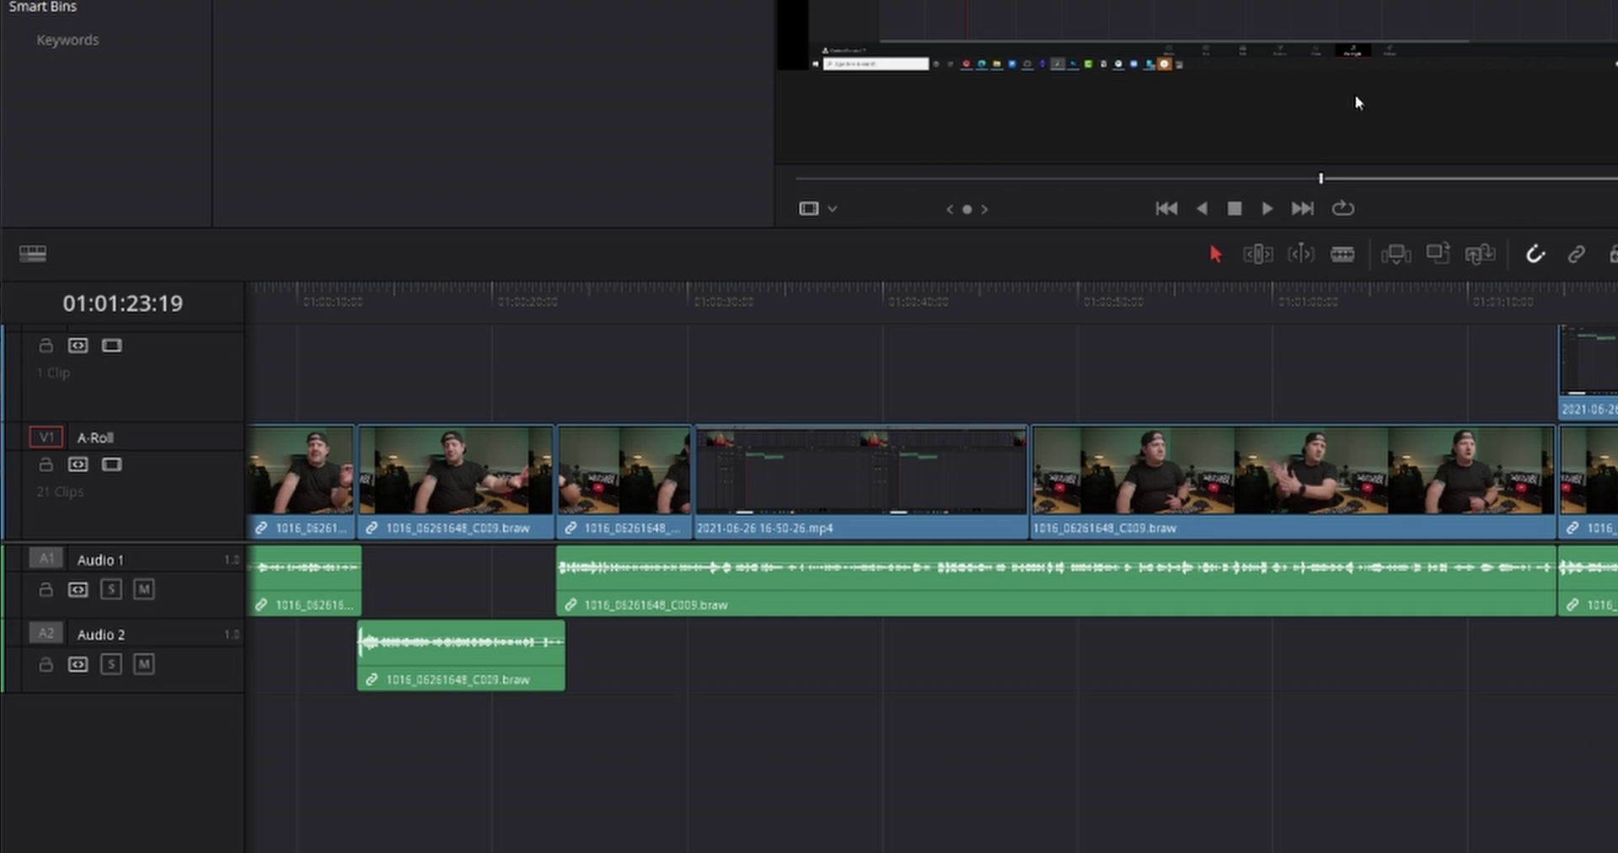
Step: Put the playhead in the first empty gap and open the Stock Footage bin
mouse_move(1354, 102)
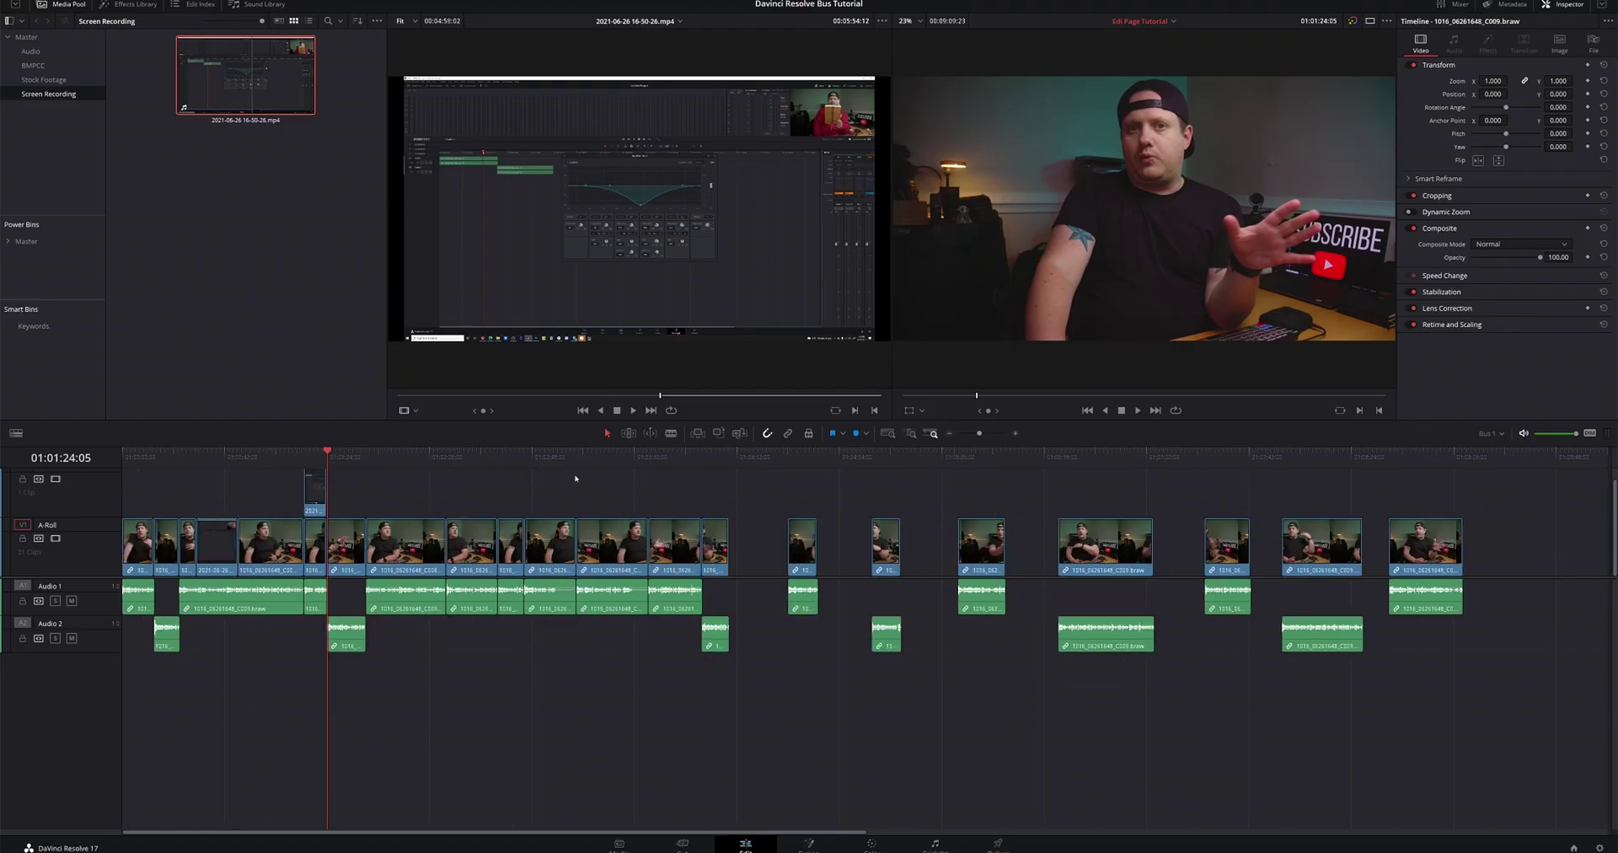
click(731, 459)
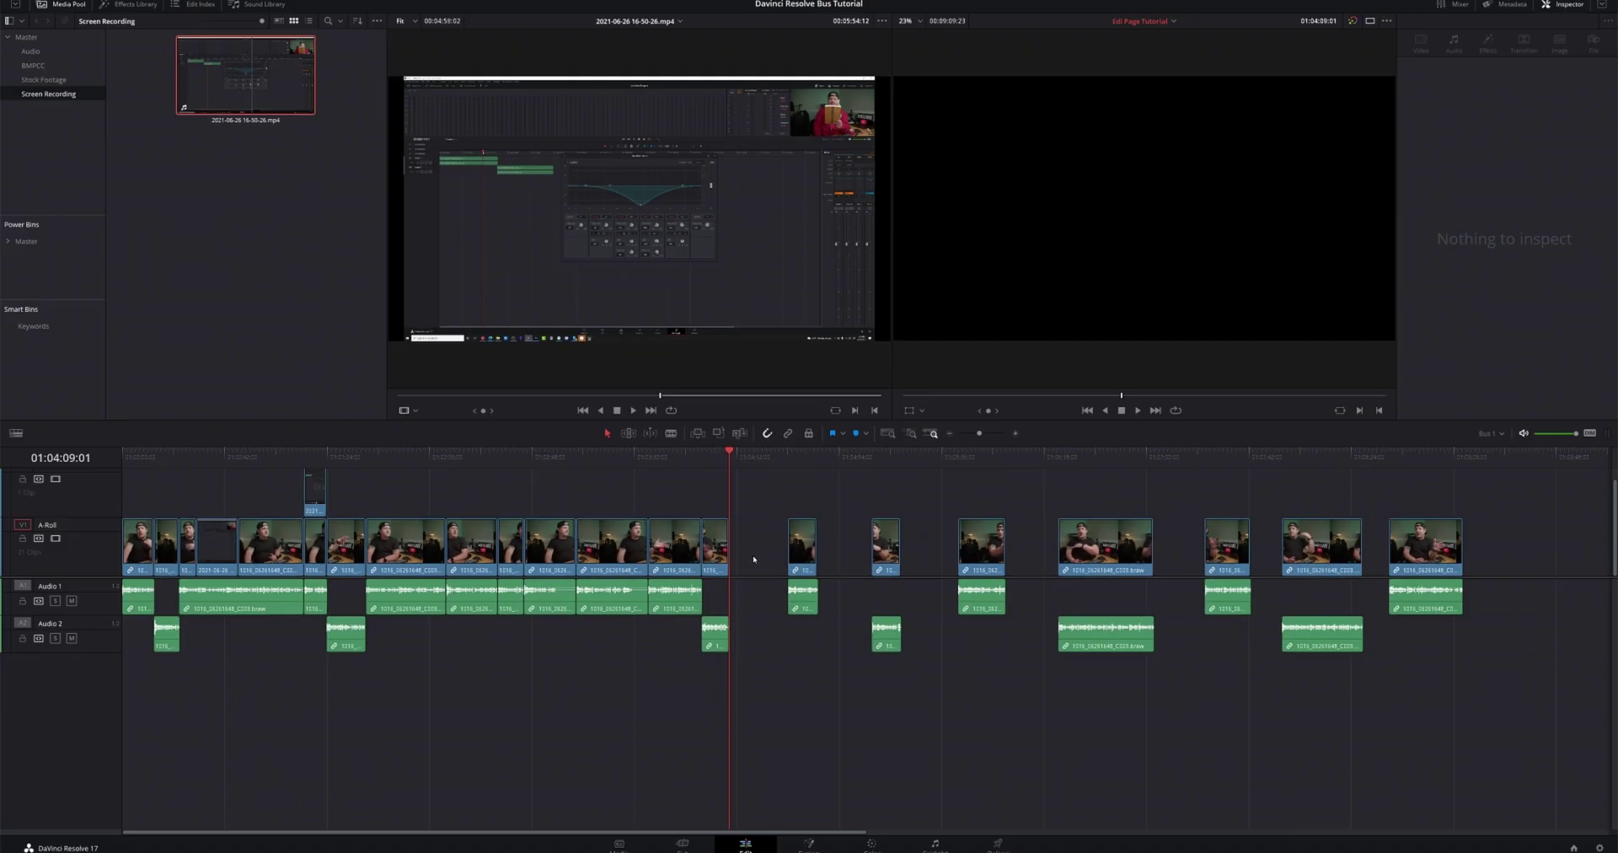
click(47, 79)
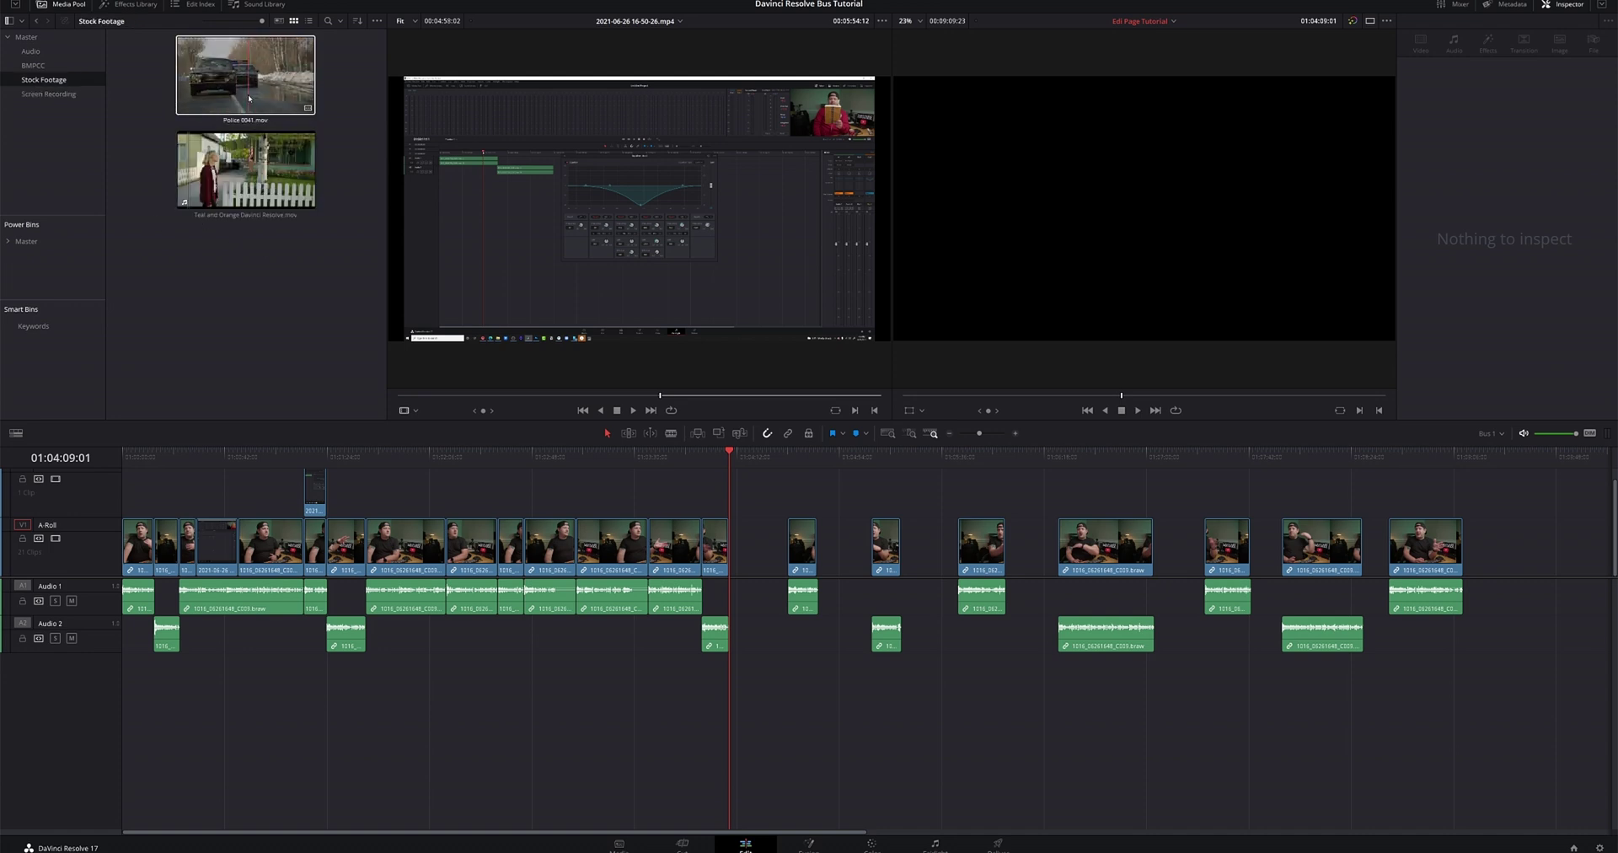
Step: Load Police 0041.mov in the source viewer and exclude audio tracks A1 and A2 from edits
click(242, 104)
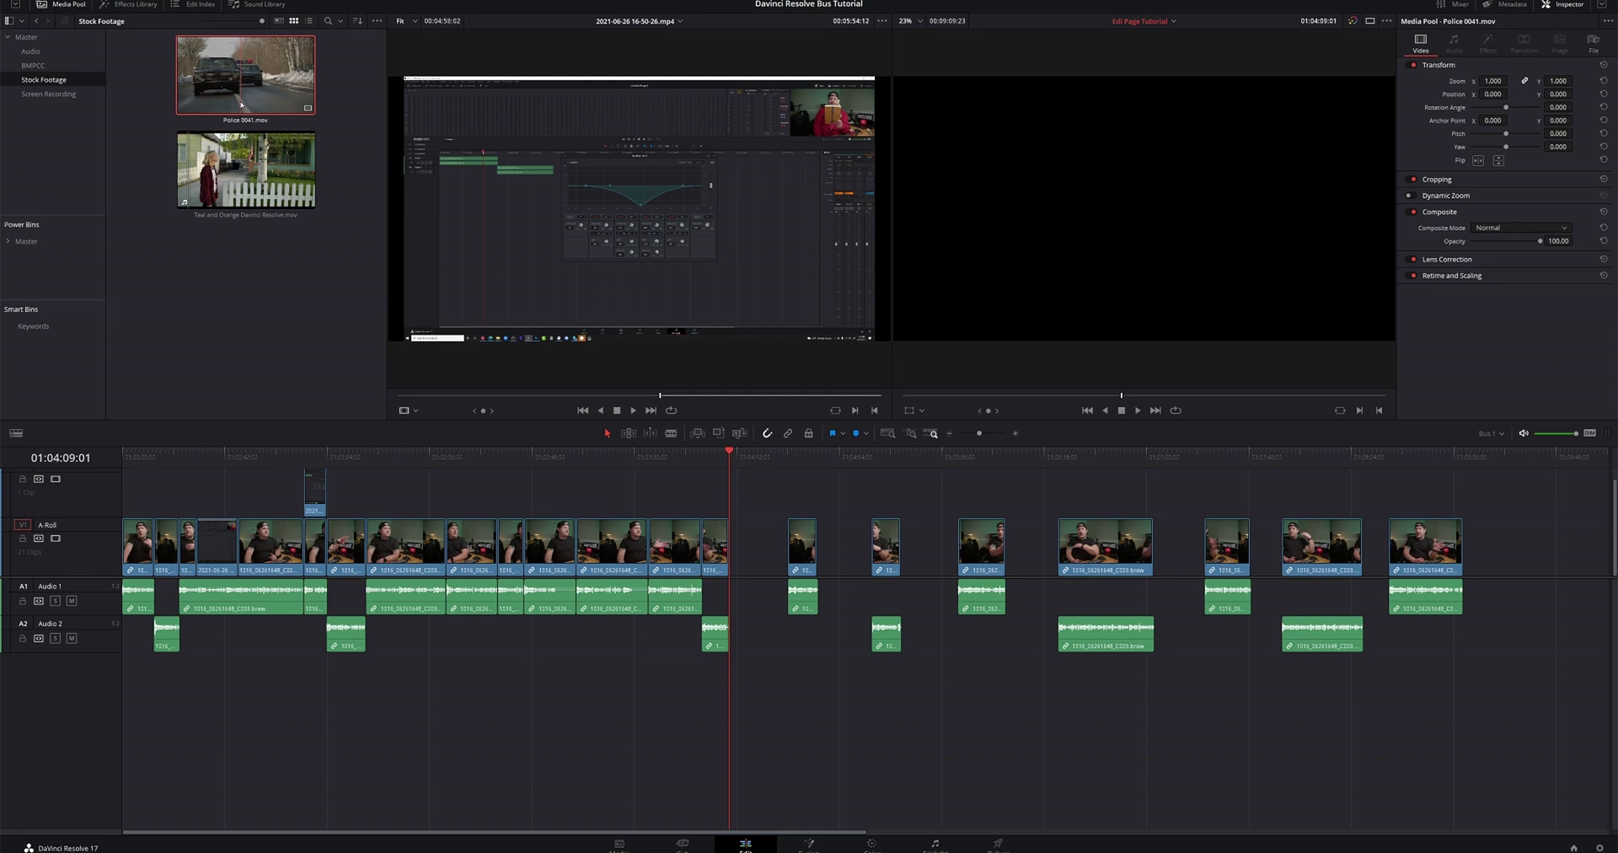
double_click(241, 103)
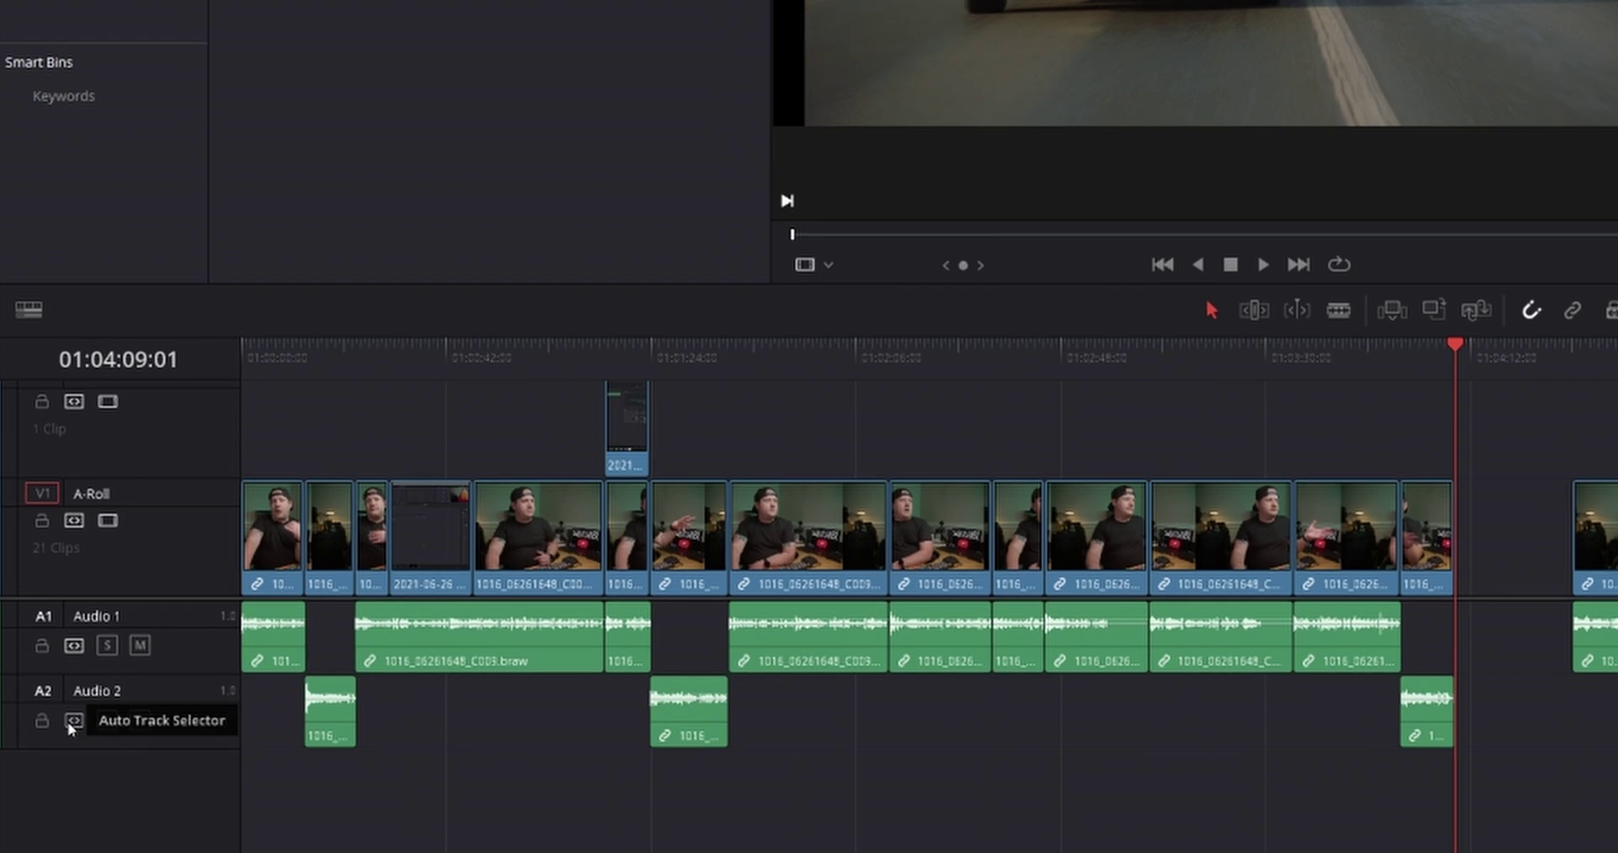
click(74, 646)
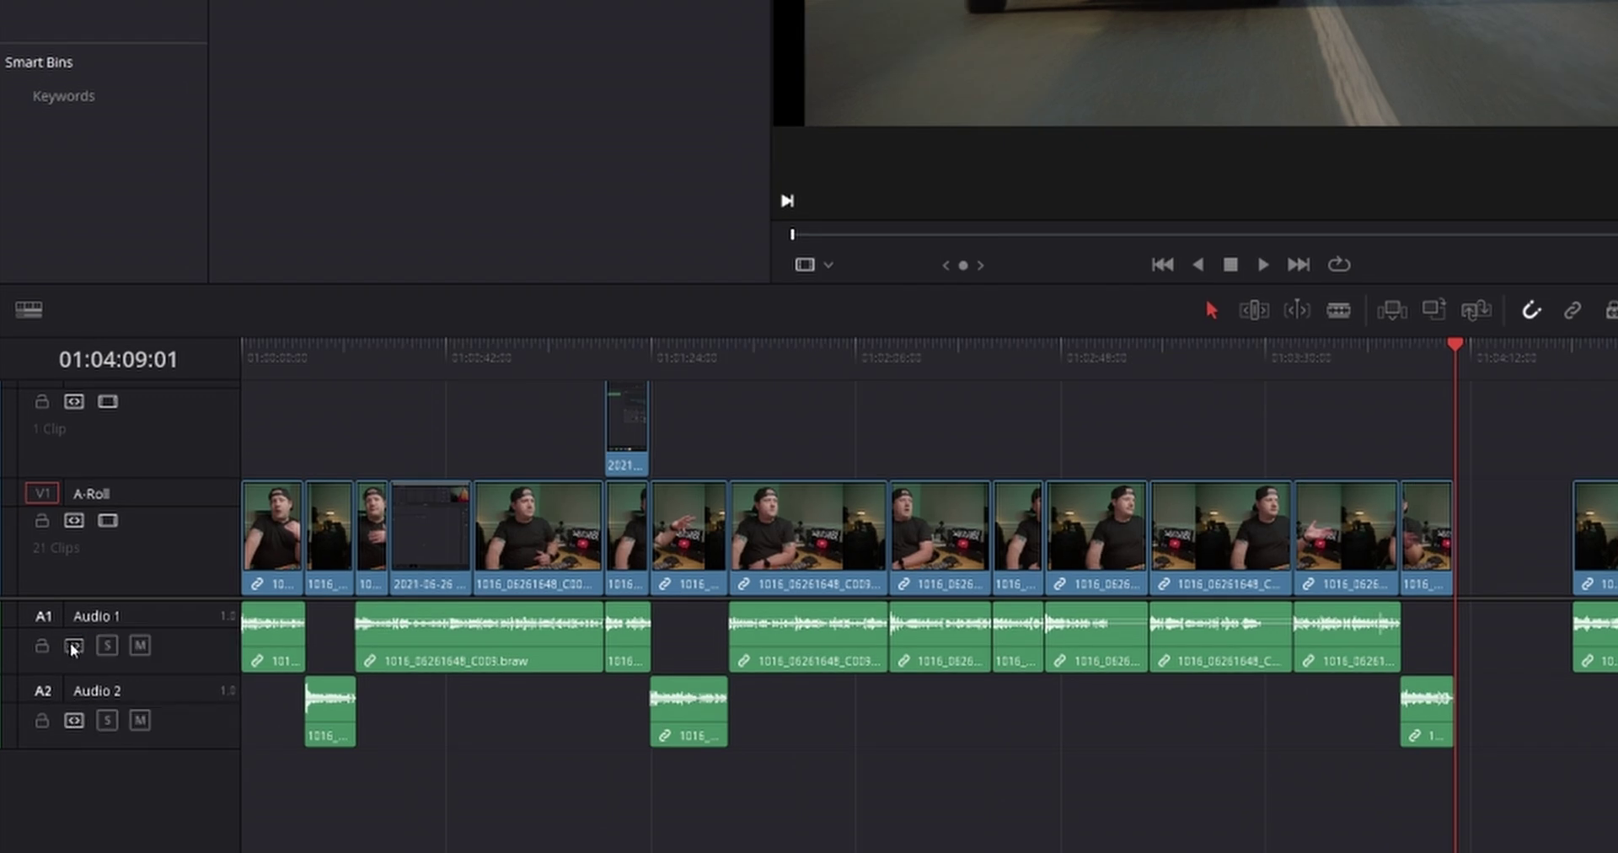
click(72, 723)
Step: Mark the whole empty timeline gap as the edit range with X
scroll(1511, 405, up, 3)
scroll(561, 407, up, 2)
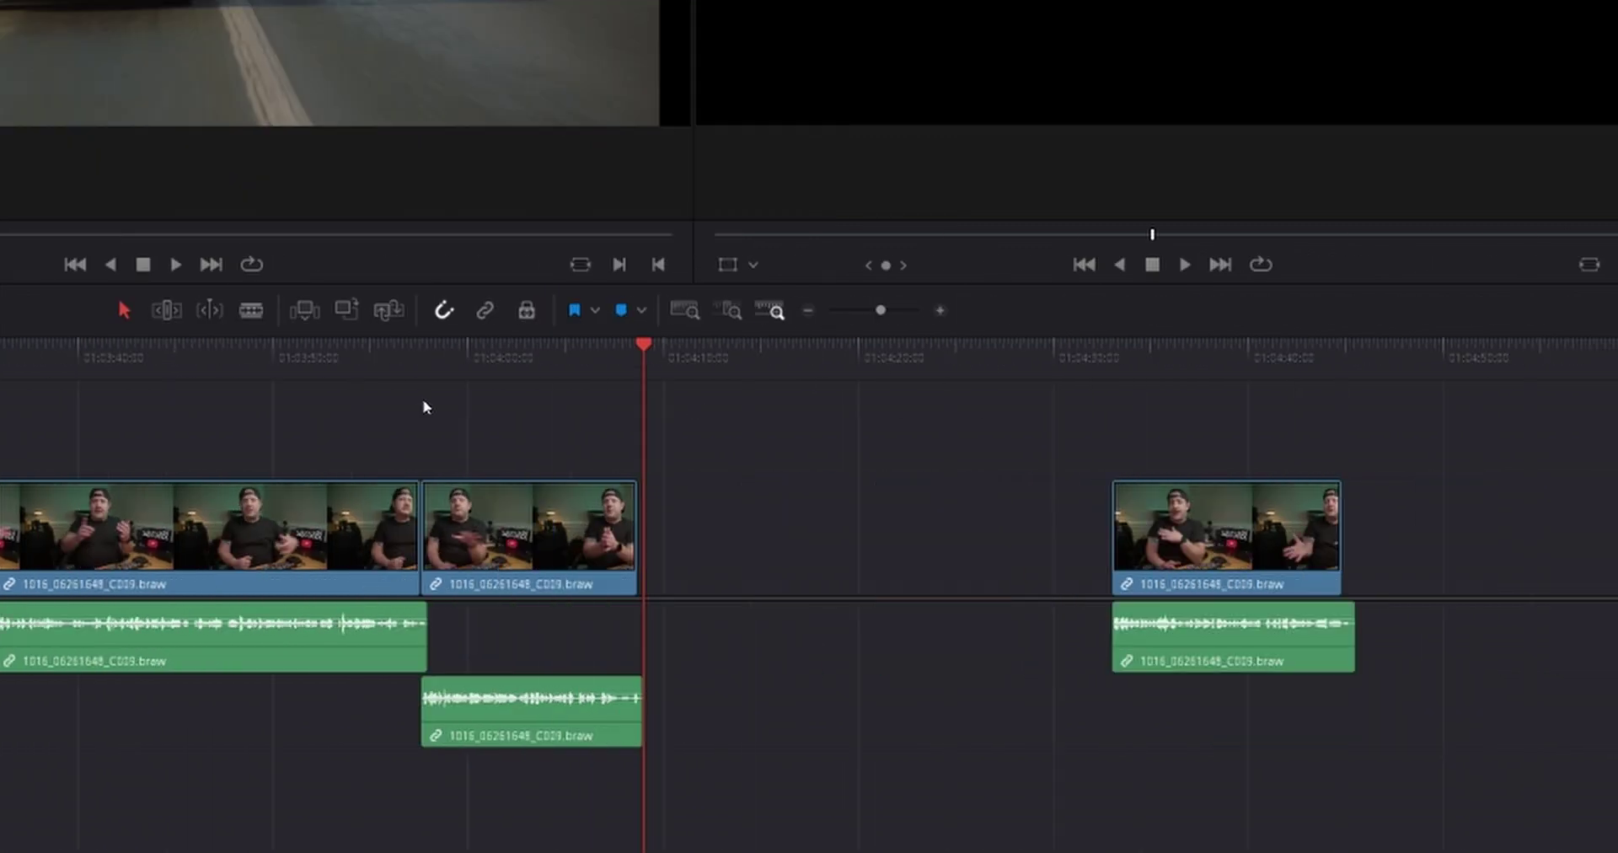
click(881, 361)
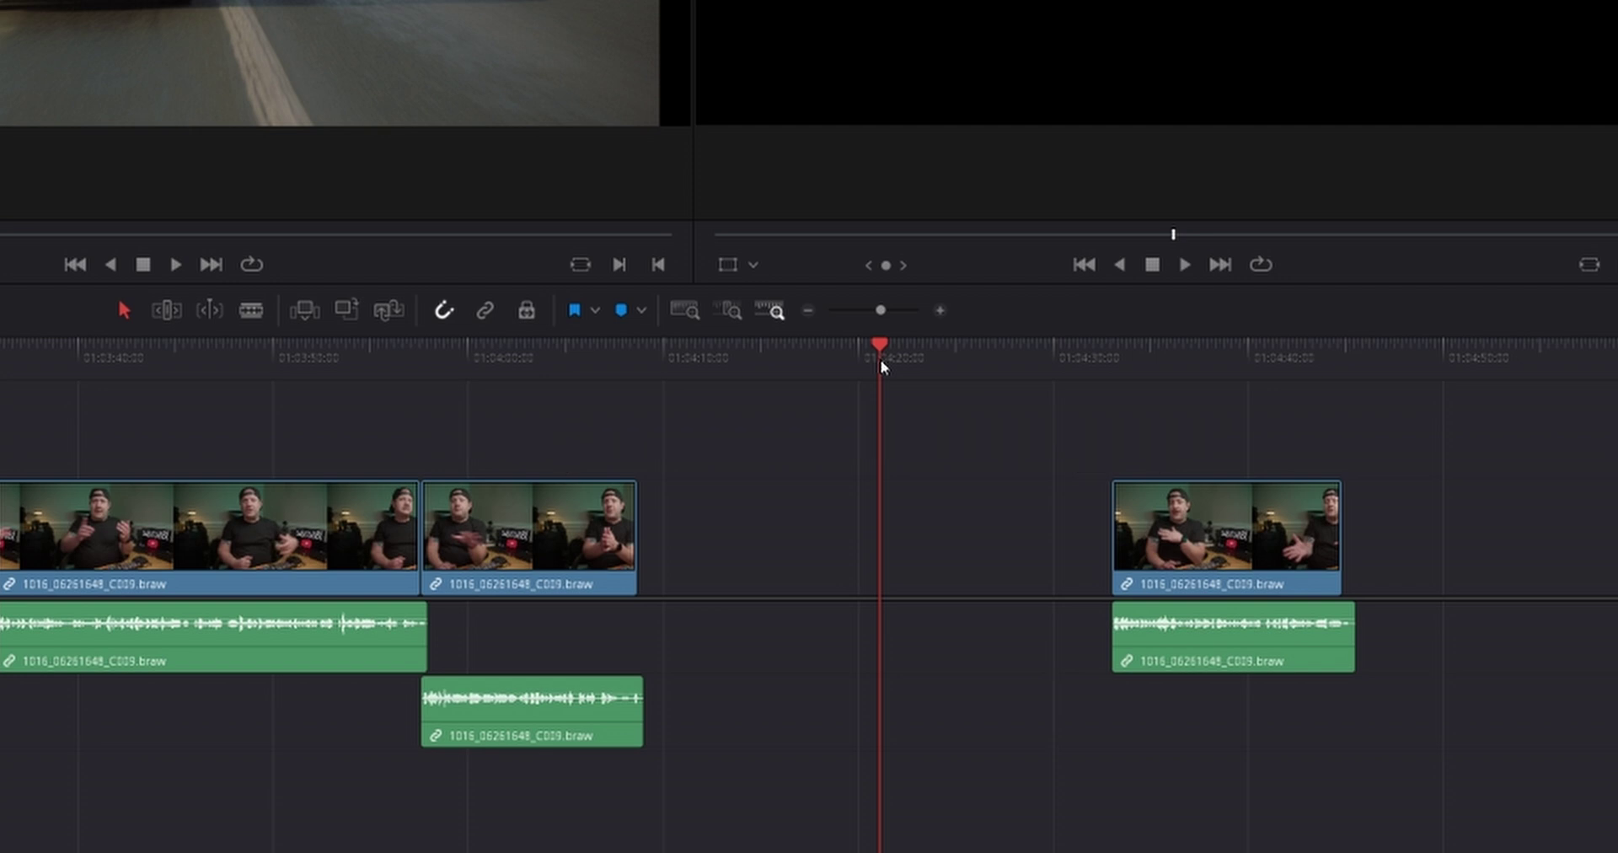
key(x)
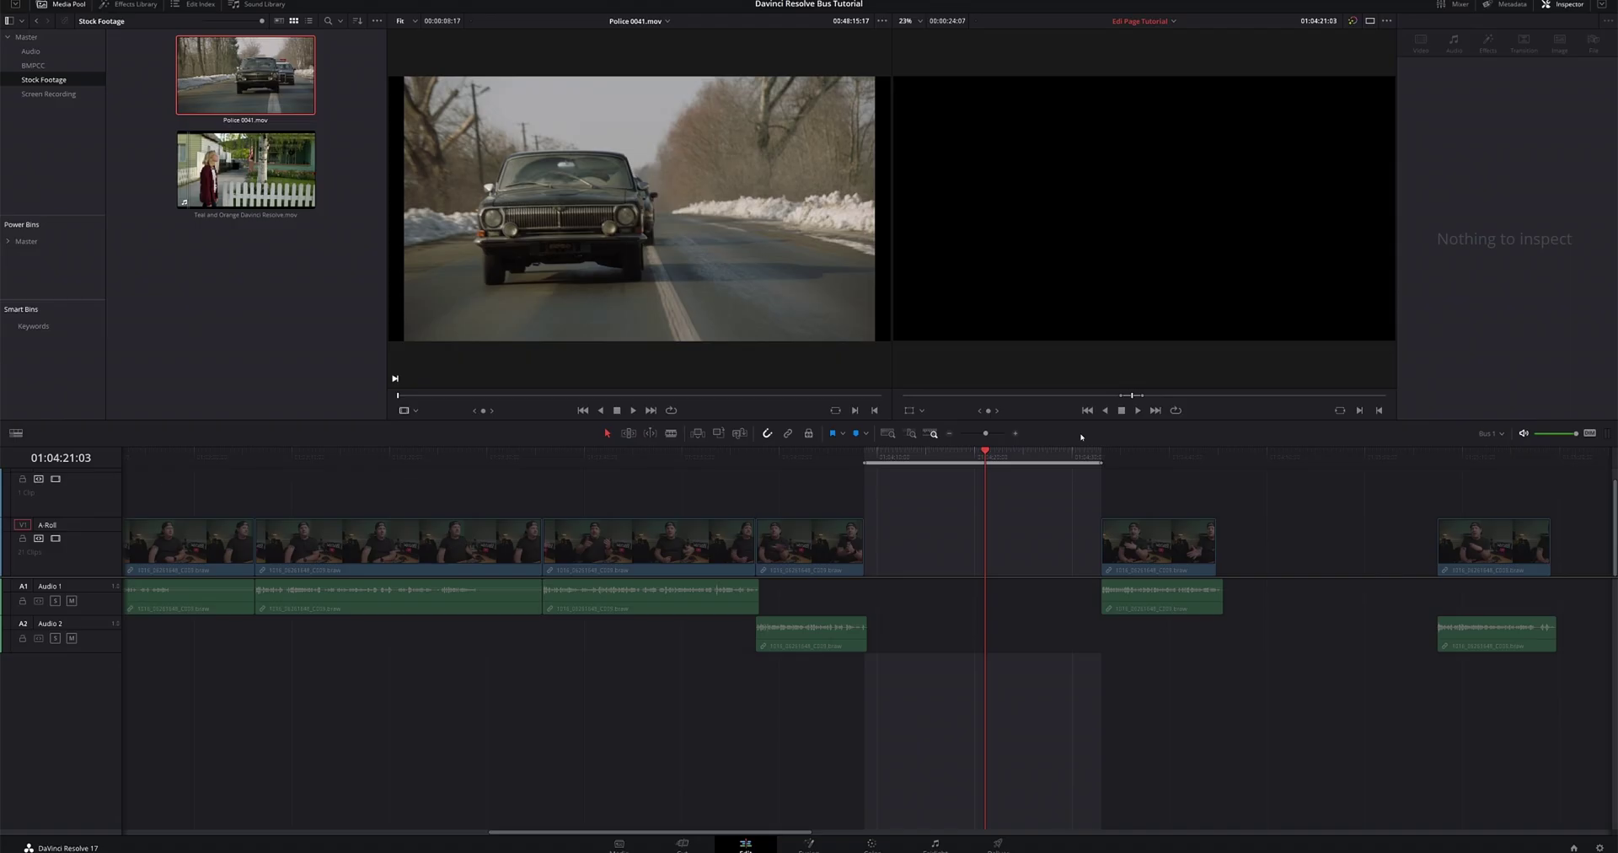
Step: Find a start in Police 0041.mov, mark its In point, and edit it into the gap
click(717, 273)
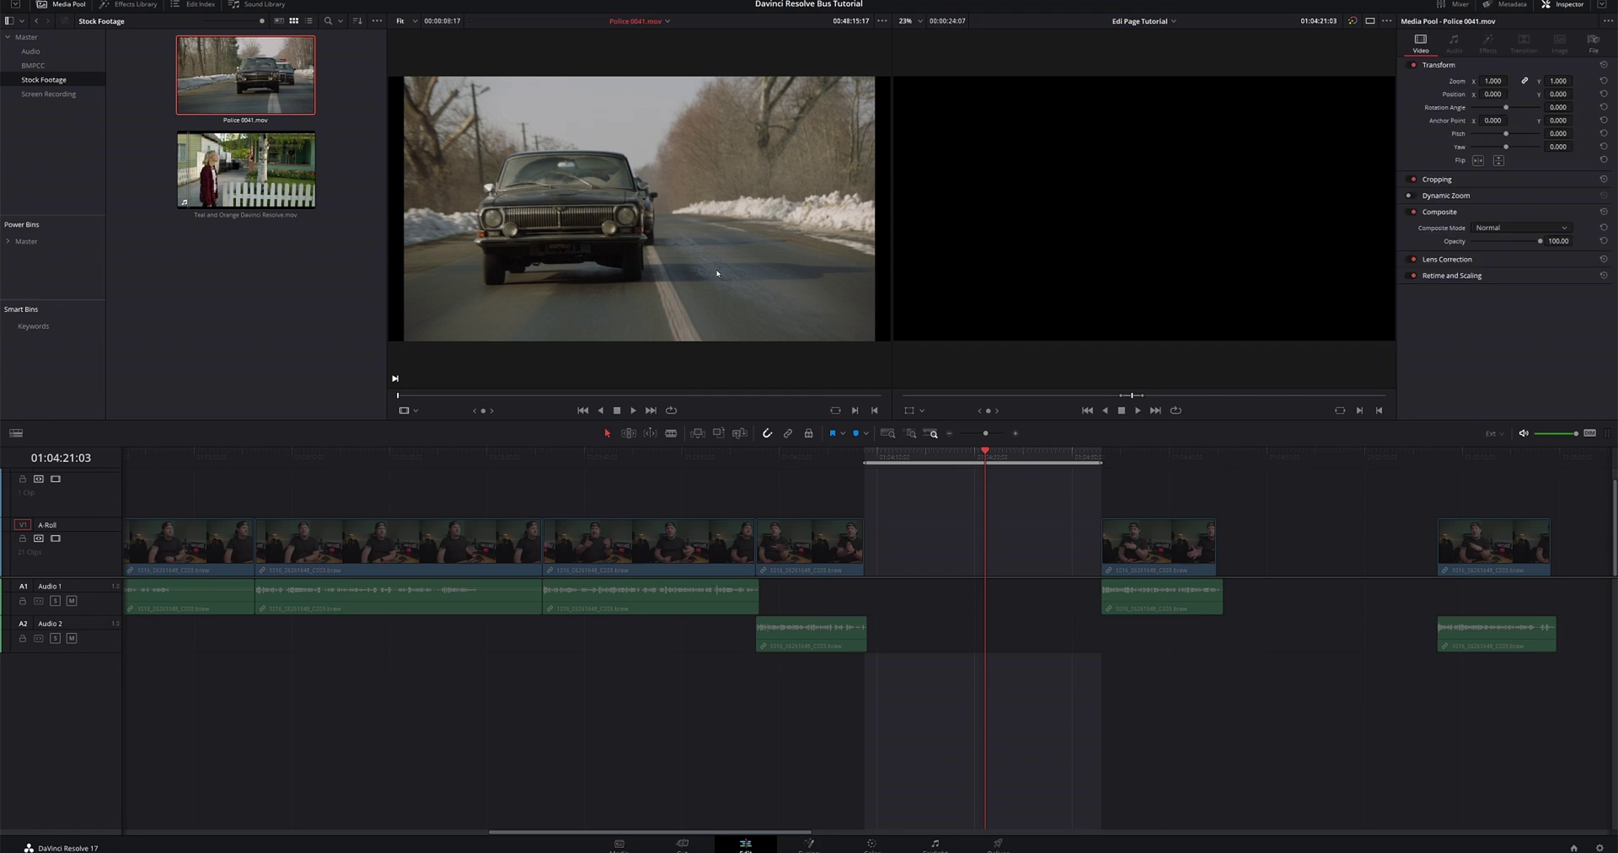
key(space)
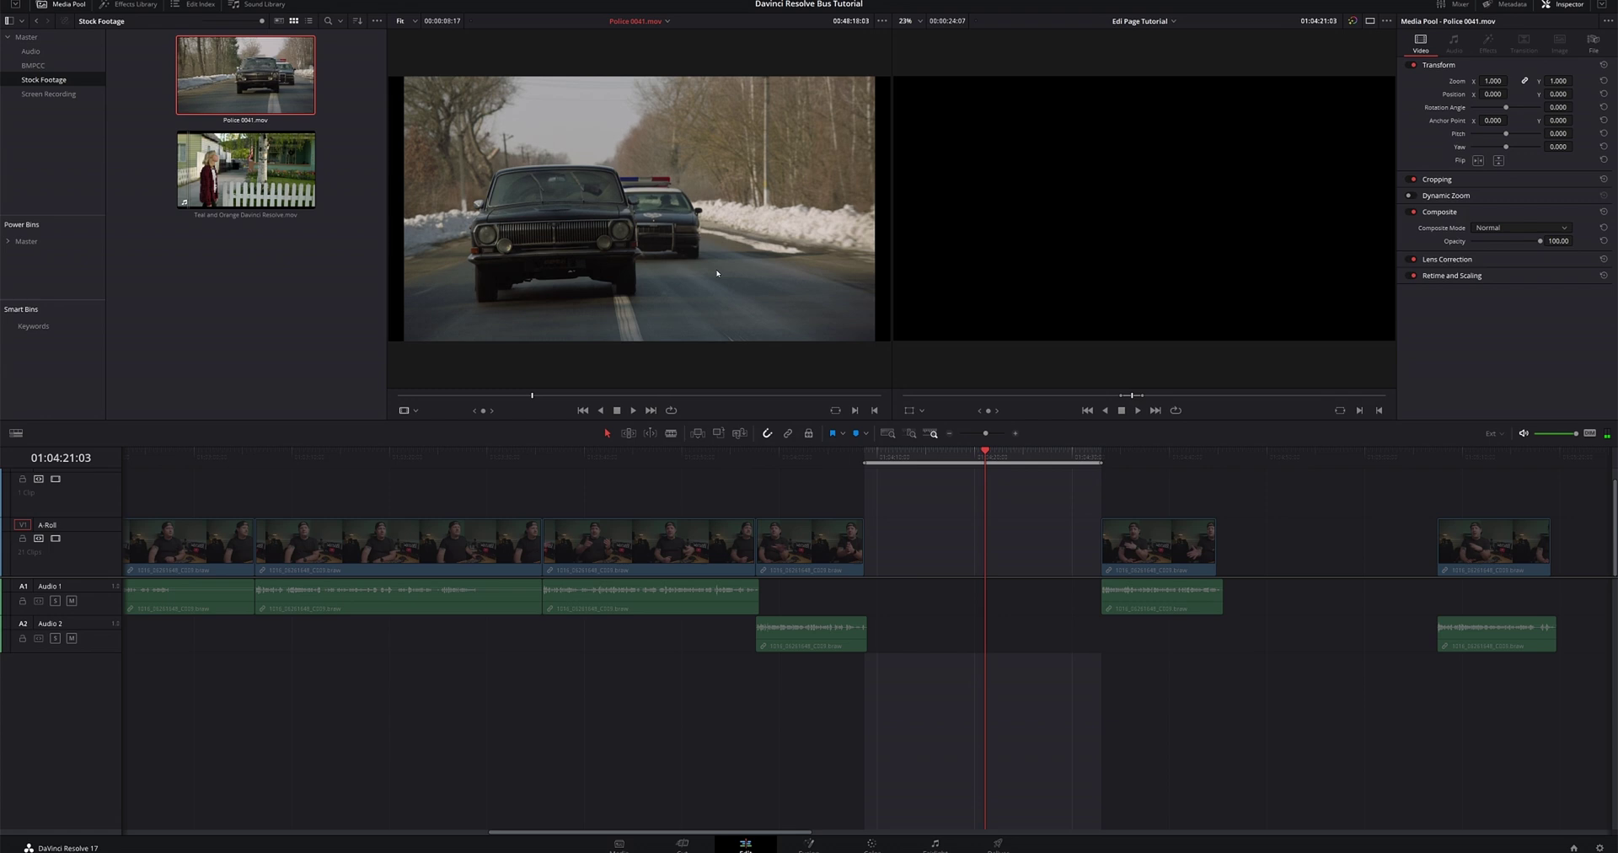
key(j)
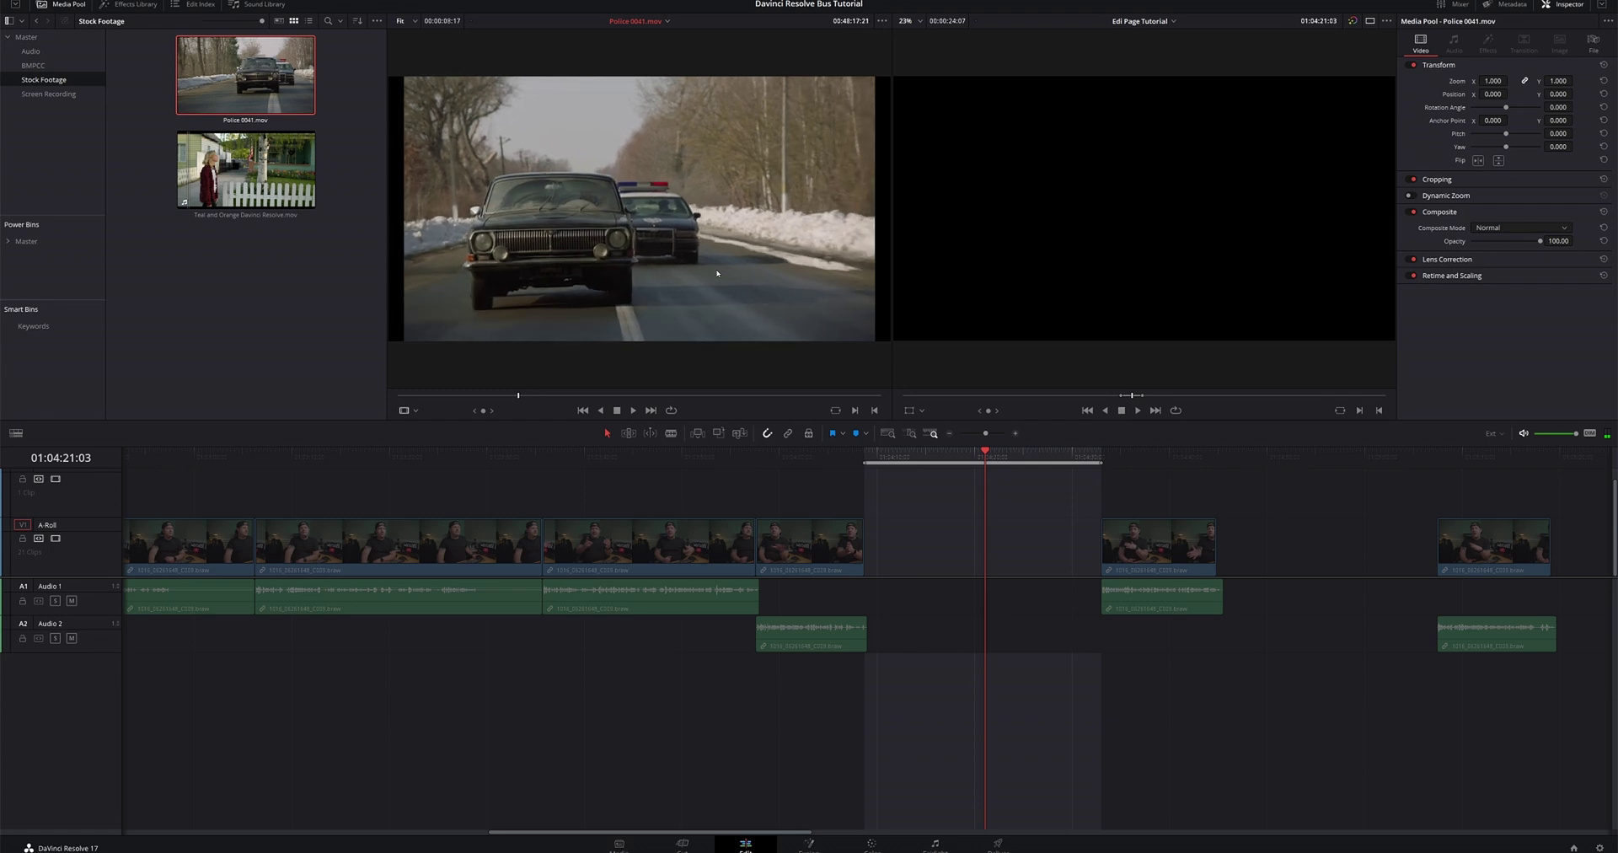
key(i)
key(F10)
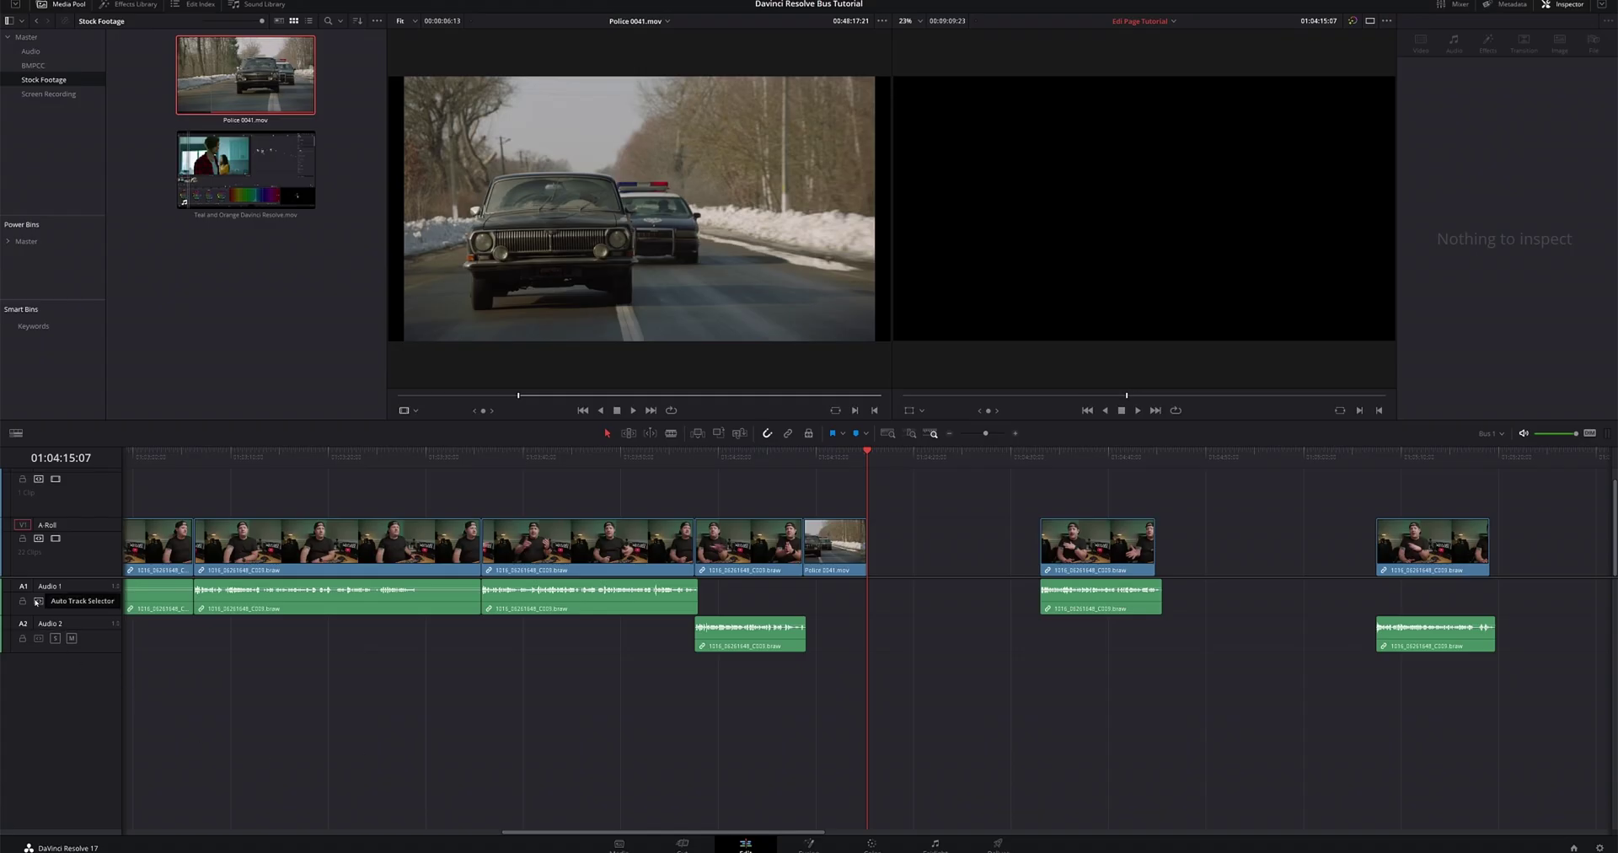
Step: Re-enable the Auto Track Selector on audio tracks A1 and A2
click(37, 601)
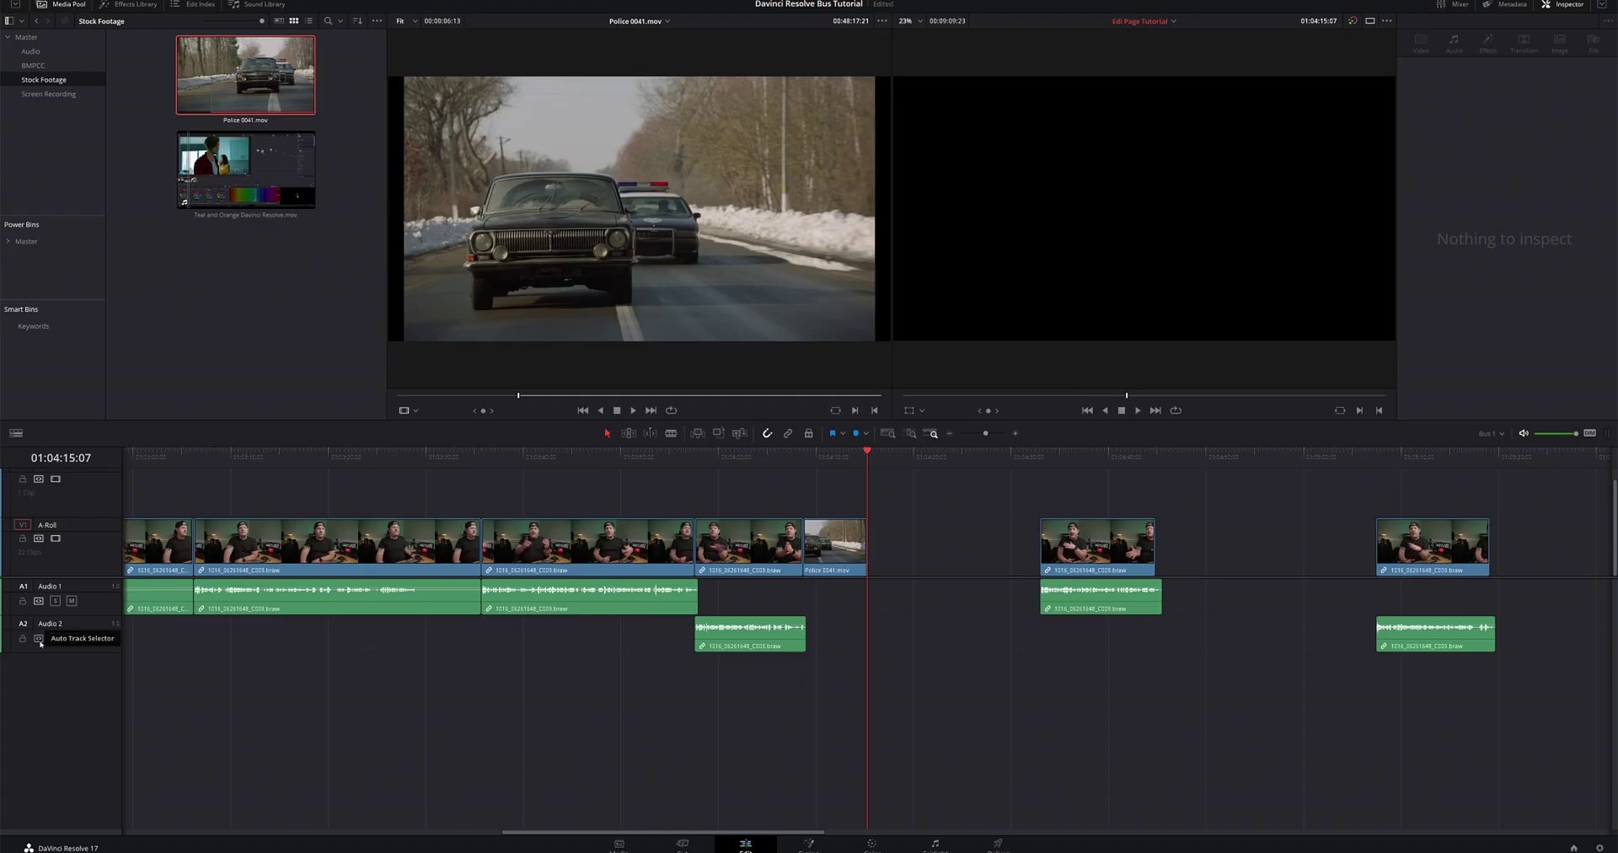
click(39, 638)
scroll(871, 554, down, 3)
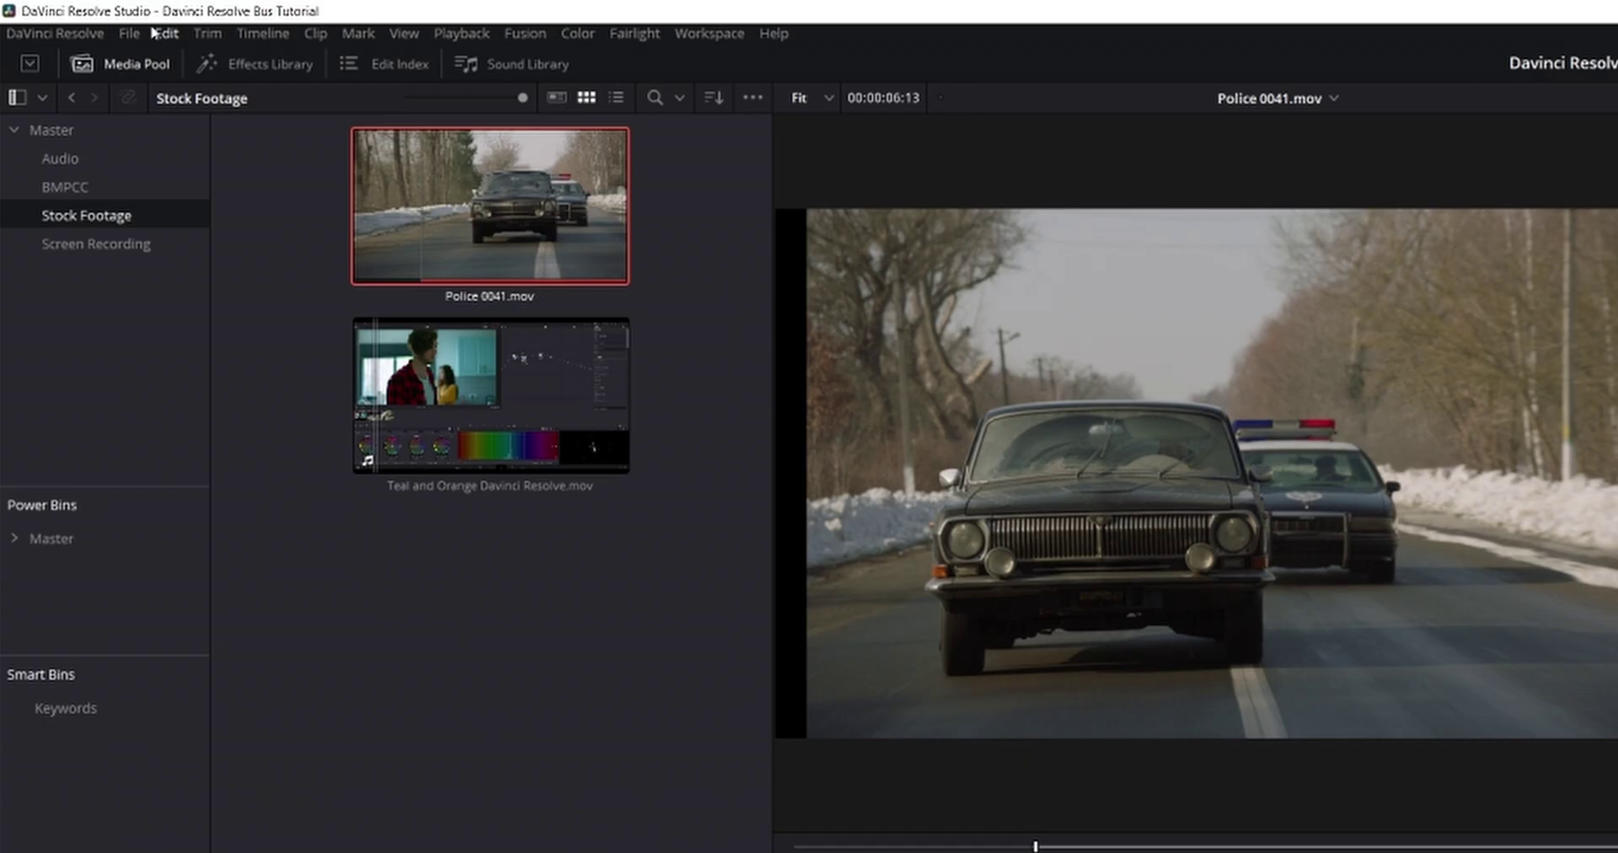
Step: Run Edit > Delete Gaps to close every empty space between timeline clips
click(79, 0)
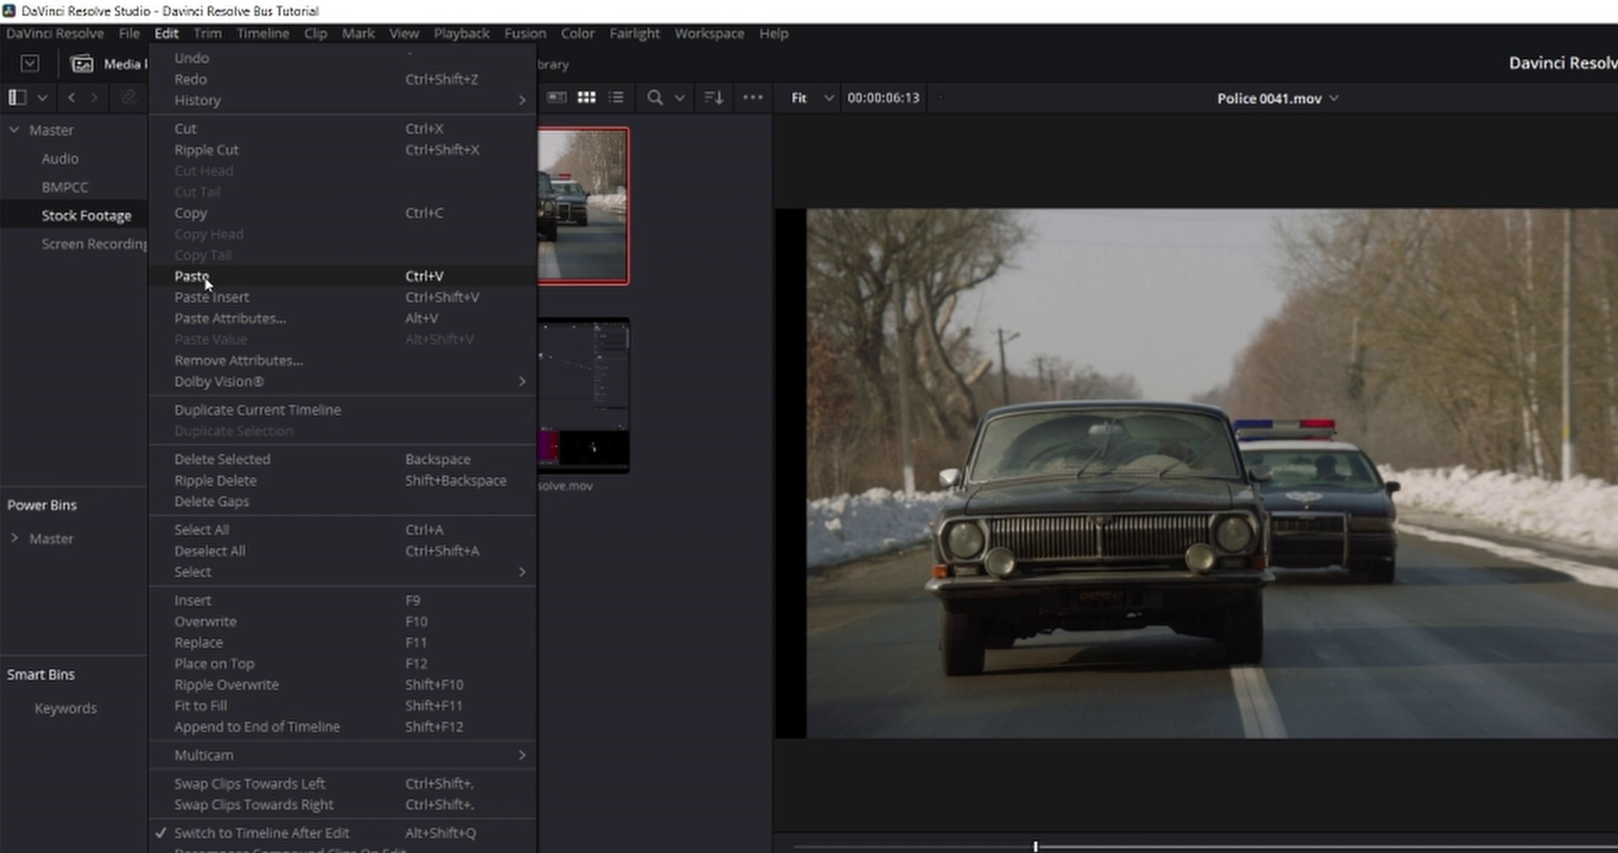
click(237, 501)
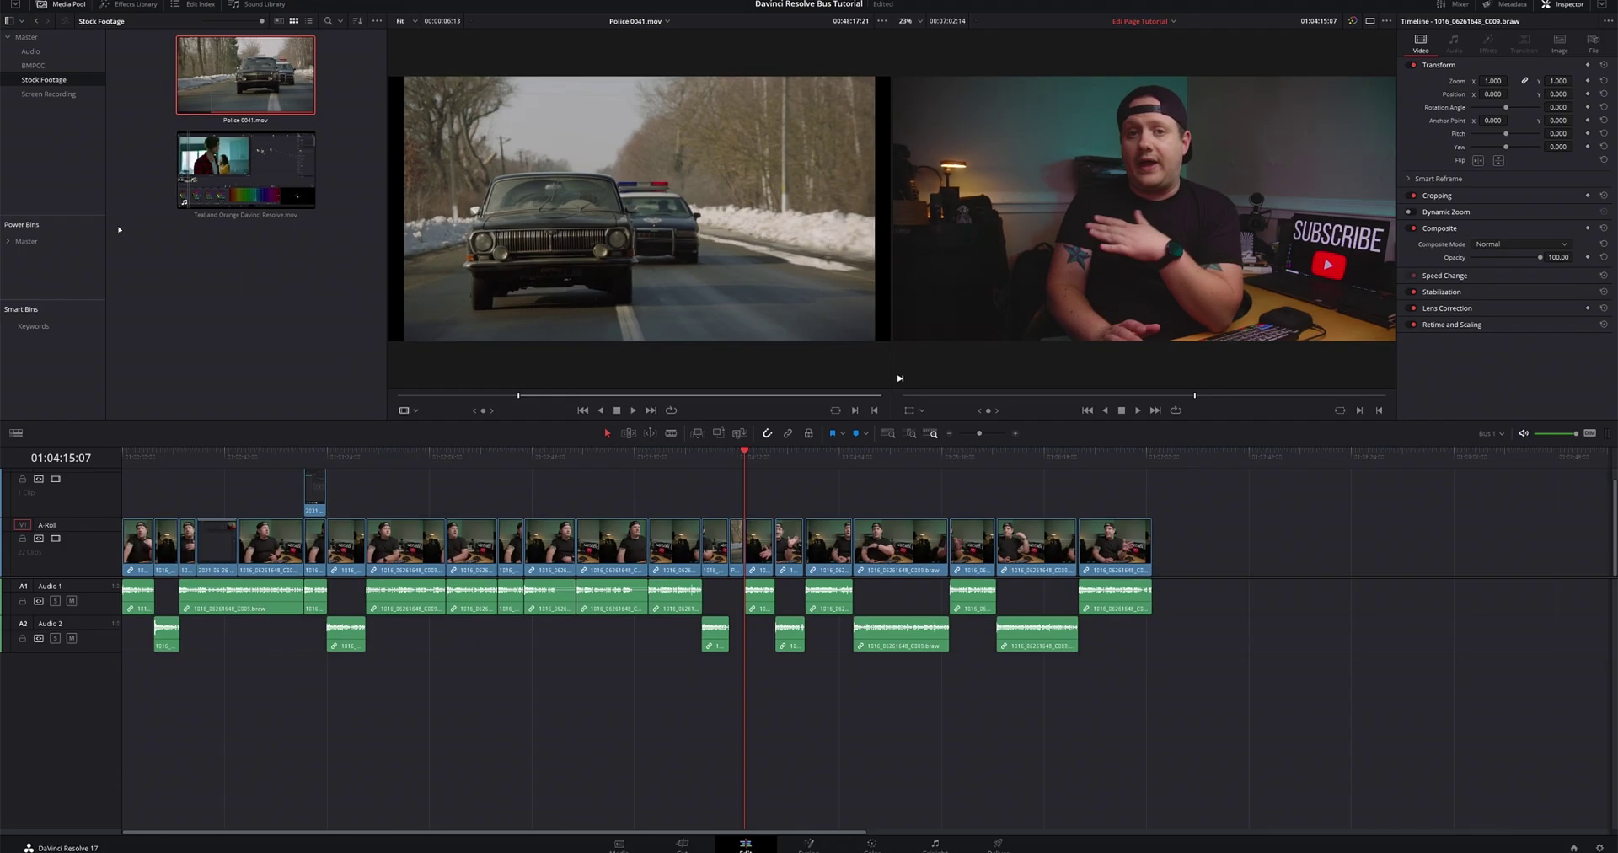